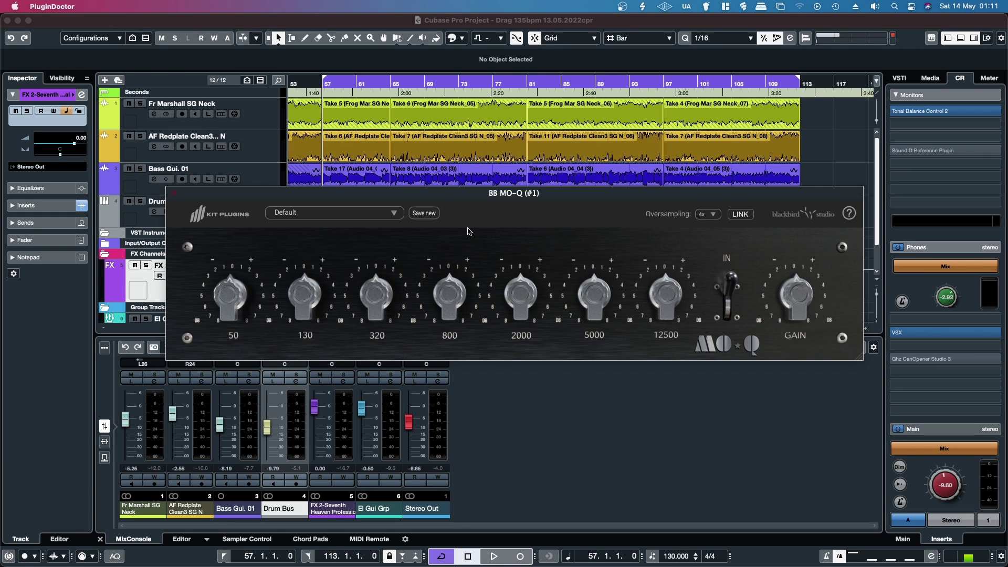
# Arrange the BB MO-Q window so it can be used alongside the PluginDoctor frequency graph, and bring both into view.
pyautogui.moveTo(497, 197); pyautogui.dragTo(496, 208)
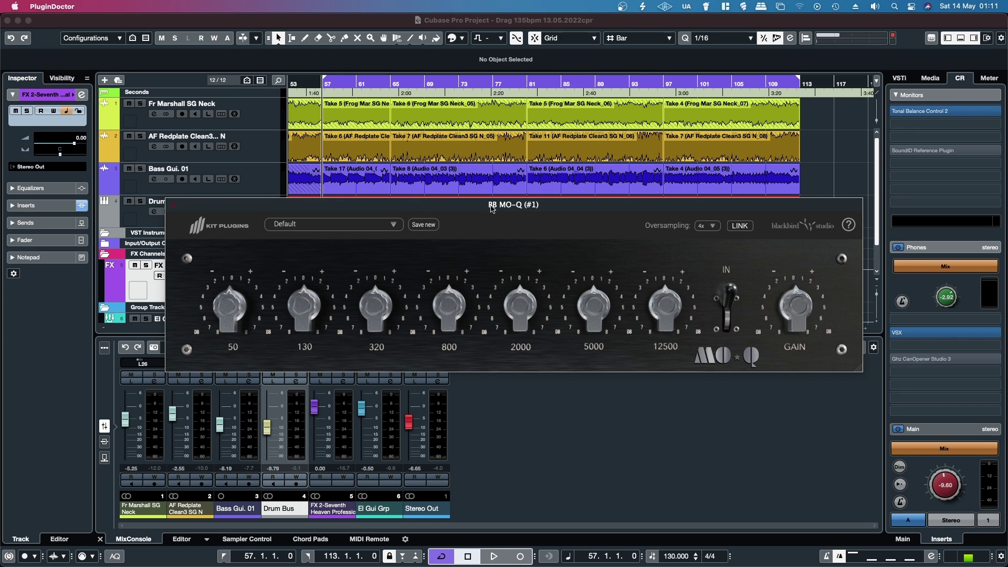
pyautogui.moveTo(492, 208); pyautogui.dragTo(326, 27)
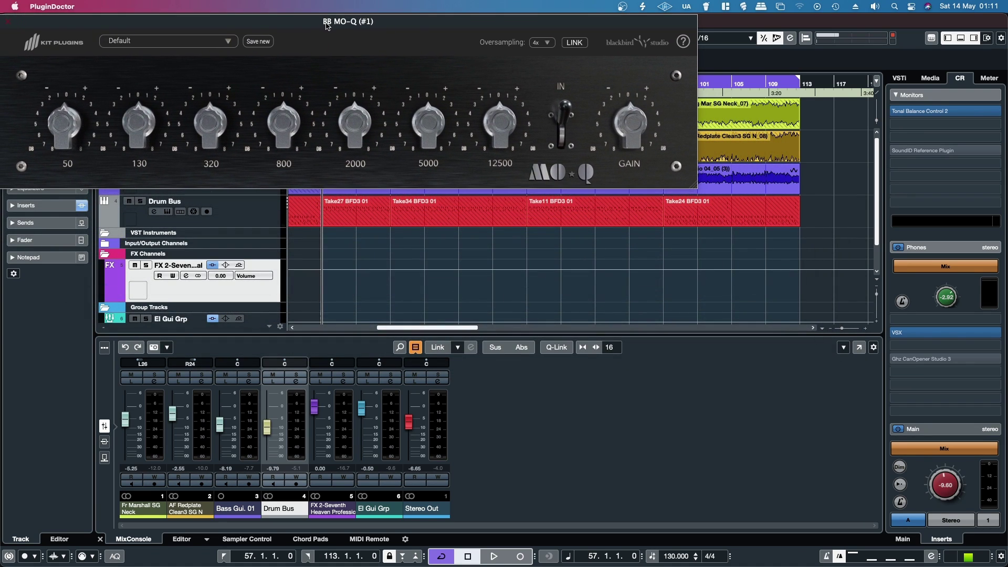
pyautogui.hotkey('ctrl', 'Up')
pyautogui.click(887, 404)
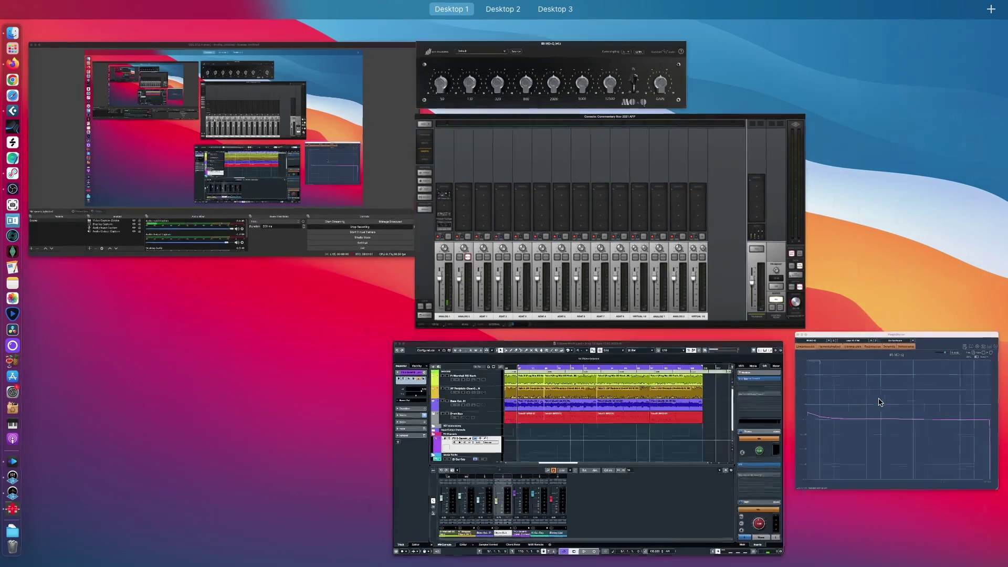
pyautogui.click(486, 132)
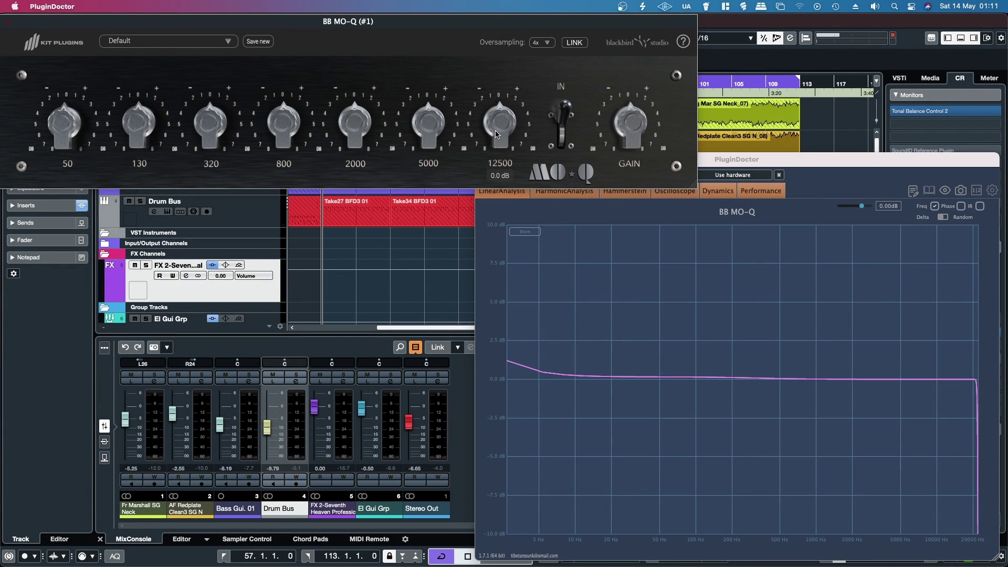
# Try boosts on the 12500 and 5000 bands of the MO-Q while viewing their curves in the frequency graph.
pyautogui.moveTo(494, 132); pyautogui.dragTo(481, 55)
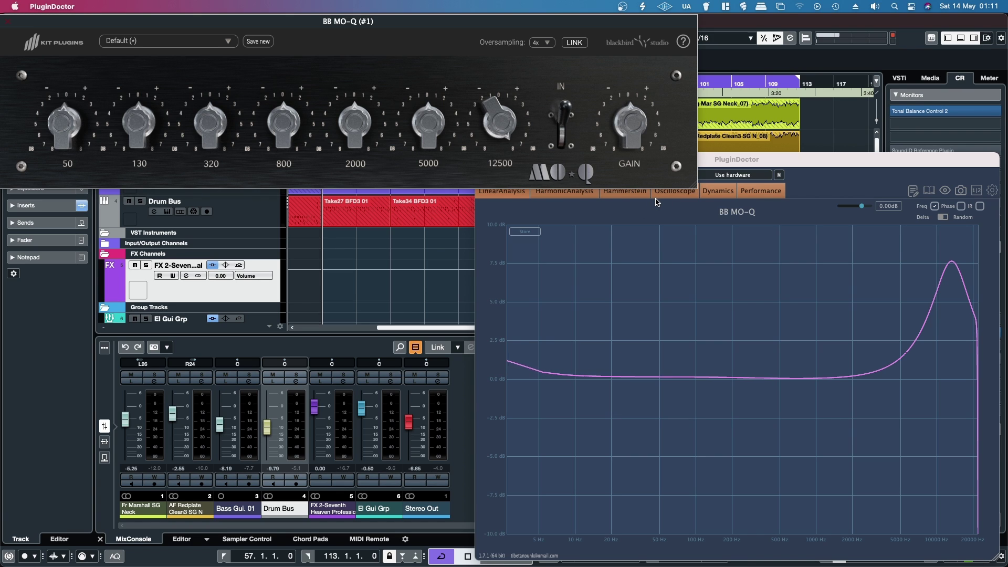
pyautogui.moveTo(493, 116); pyautogui.dragTo(436, 79)
pyautogui.doubleClick(496, 132)
pyautogui.moveTo(493, 139); pyautogui.dragTo(489, 116)
pyautogui.moveTo(427, 116); pyautogui.dragTo(425, 129)
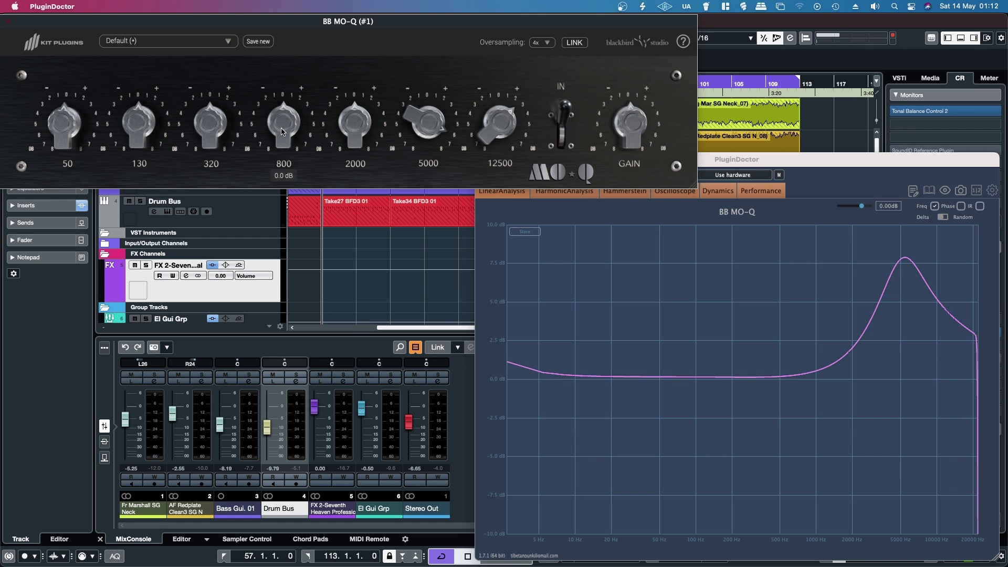
# Boost the MO-Q's 800, 130 and 50 bands and cut the 320 band to view the combined EQ curve.
pyautogui.moveTo(282, 131); pyautogui.dragTo(282, 108)
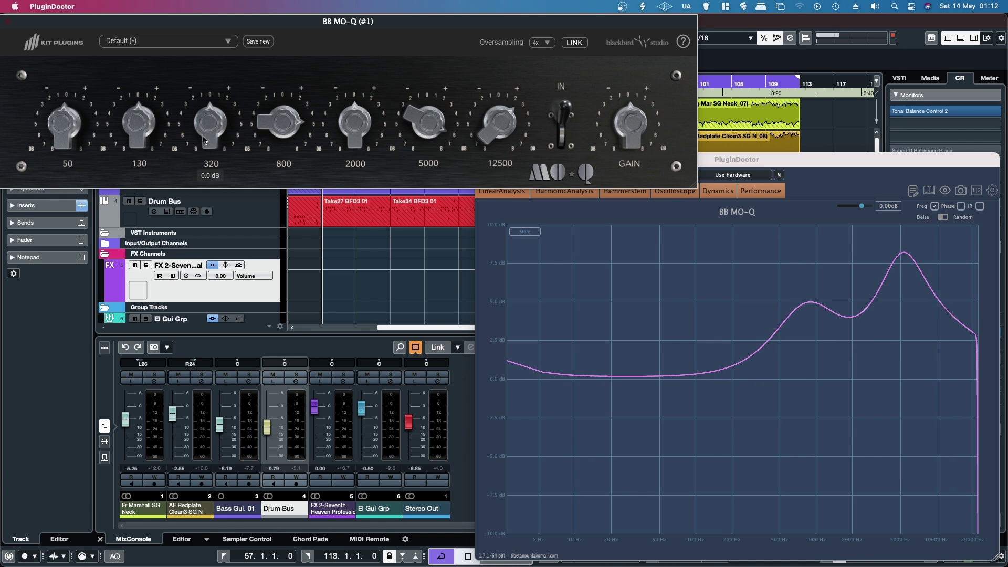
pyautogui.moveTo(204, 140); pyautogui.dragTo(143, 123)
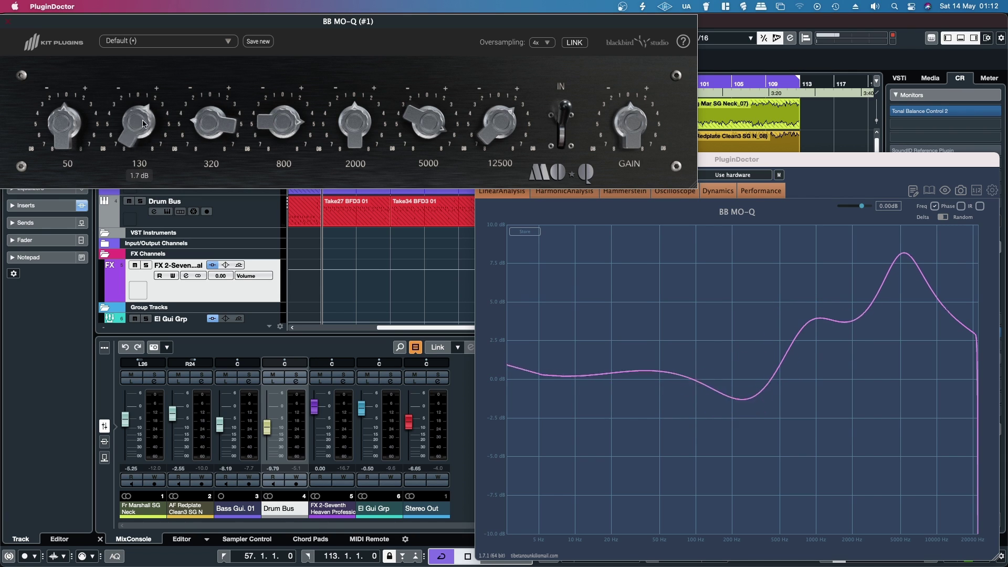
pyautogui.moveTo(64, 131); pyautogui.dragTo(60, 114)
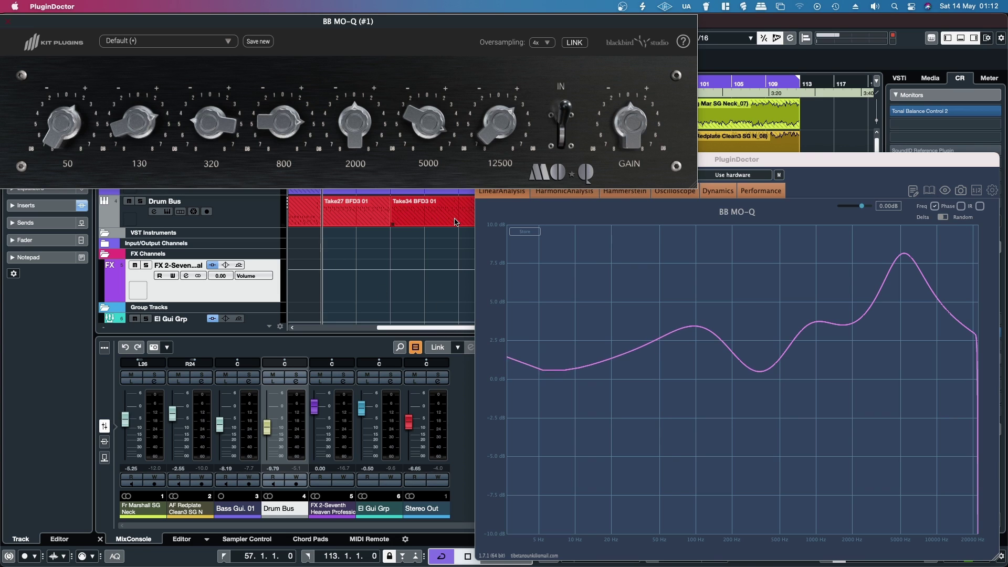
# Reset the MO-Q's 130, 50, 320, 800, 5000 and 12500 bands to 0.0 dB.
pyautogui.doubleClick(138, 124)
pyautogui.doubleClick(46, 125)
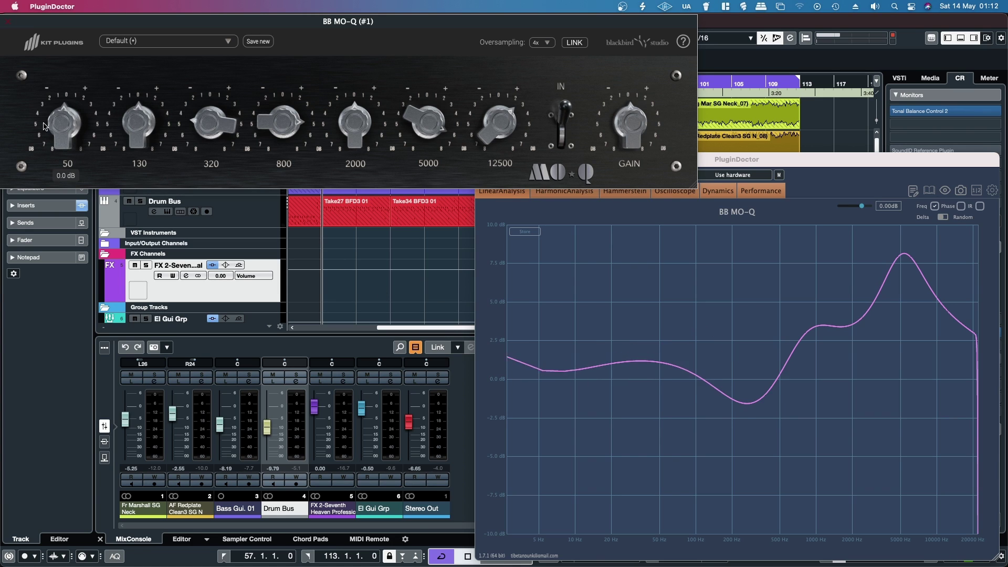
pyautogui.doubleClick(211, 122)
pyautogui.doubleClick(284, 121)
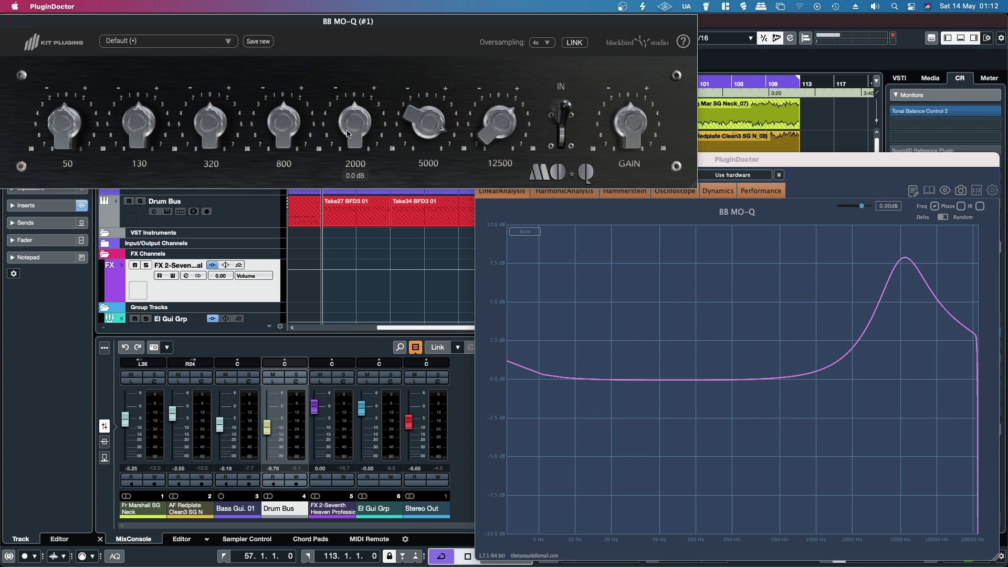
pyautogui.doubleClick(418, 127)
pyautogui.doubleClick(503, 138)
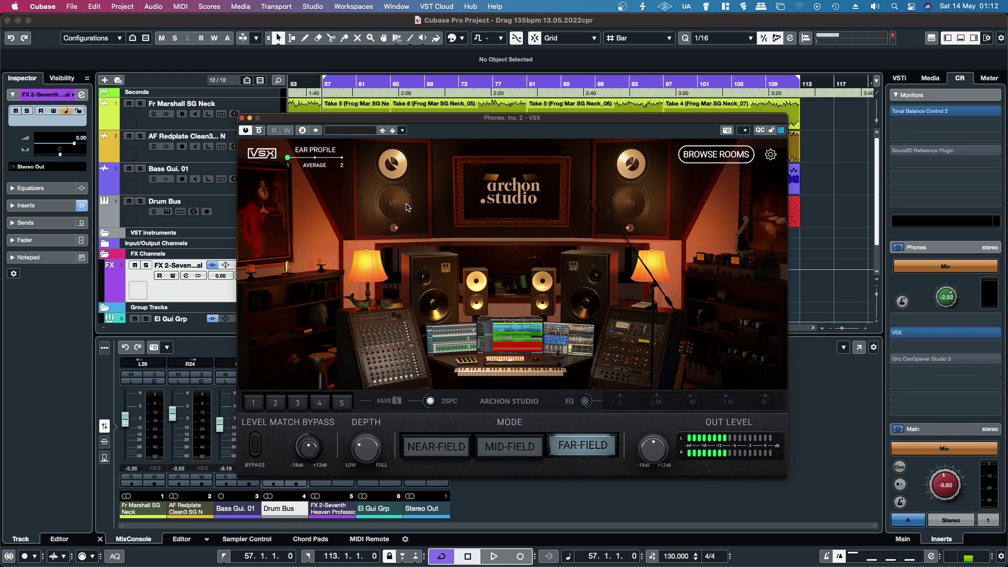
# Switch the VSX headphone monitoring room to Sonoma Studio and close the plugin window.
pyautogui.click(715, 155)
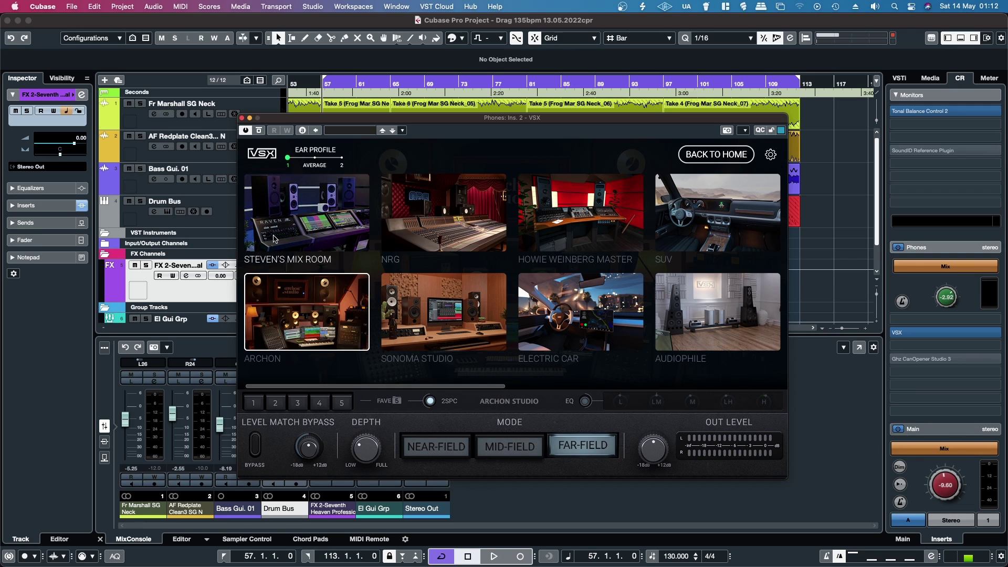
pyautogui.click(441, 362)
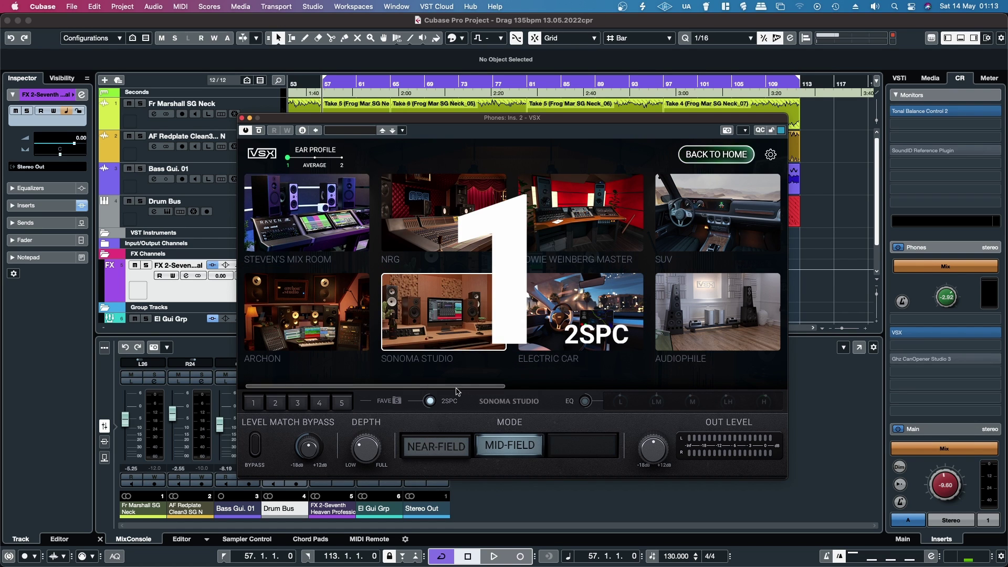
pyautogui.click(242, 118)
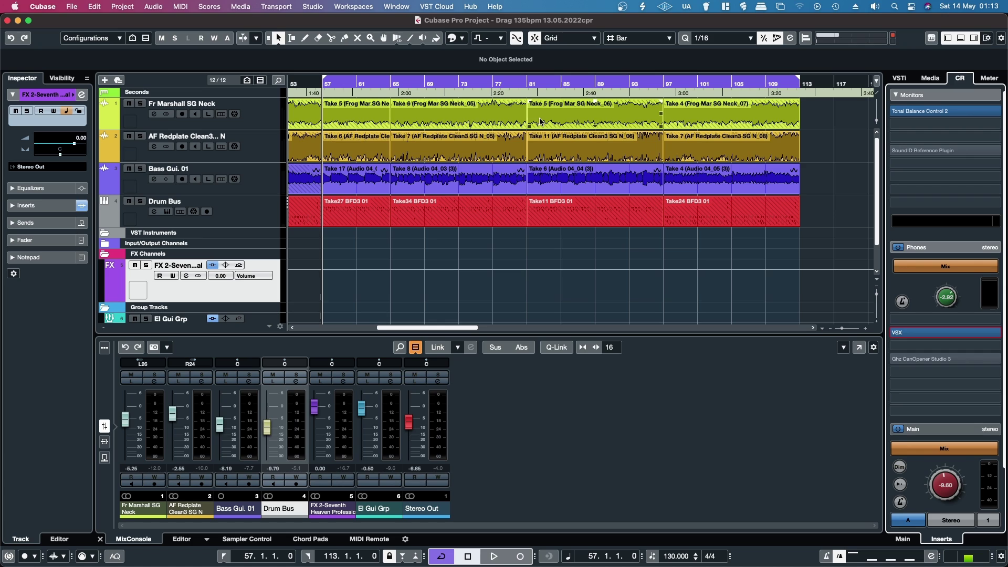
# Play the project and inspect the KIT BB N105 V2 insert from the Drum Bus channel settings, then close that plugin's editor.
pyautogui.press('space')
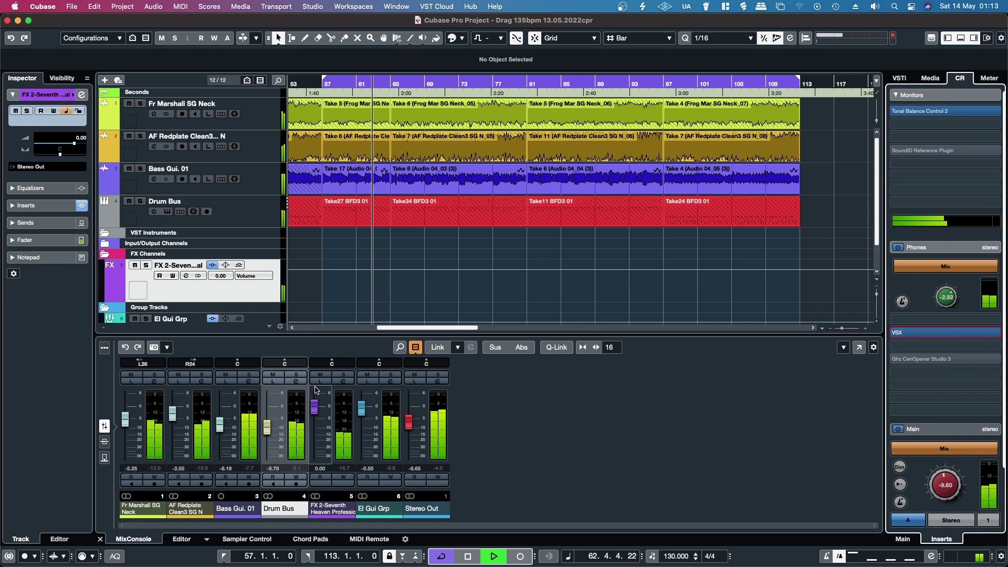
pyautogui.click(294, 383)
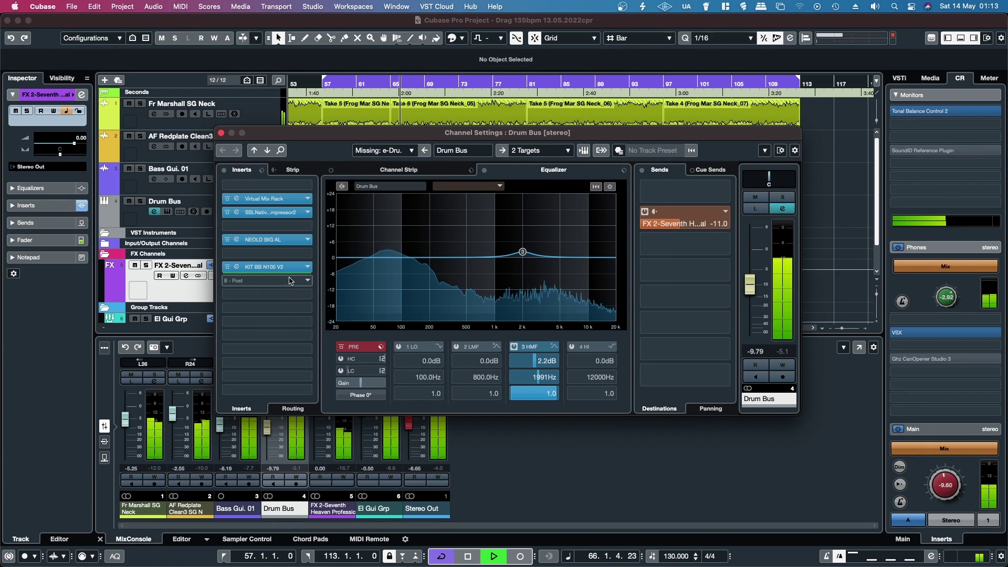
pyautogui.click(279, 268)
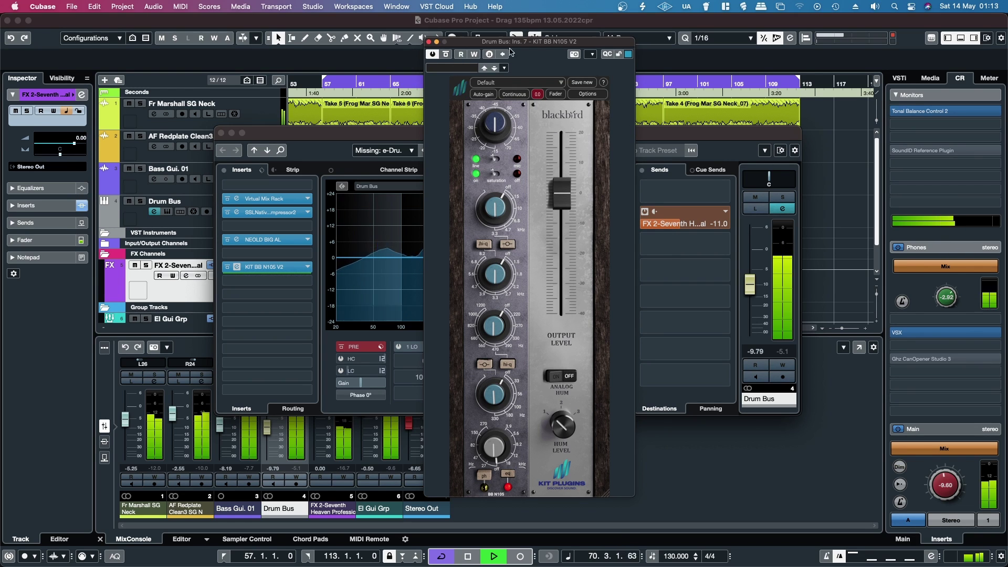
pyautogui.moveTo(462, 44); pyautogui.dragTo(110, 20)
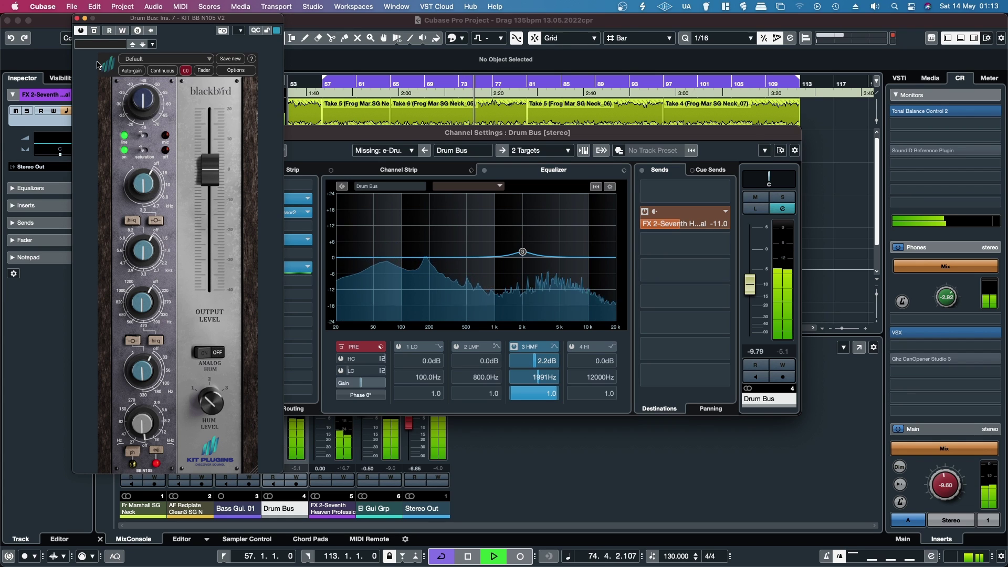
pyautogui.click(77, 18)
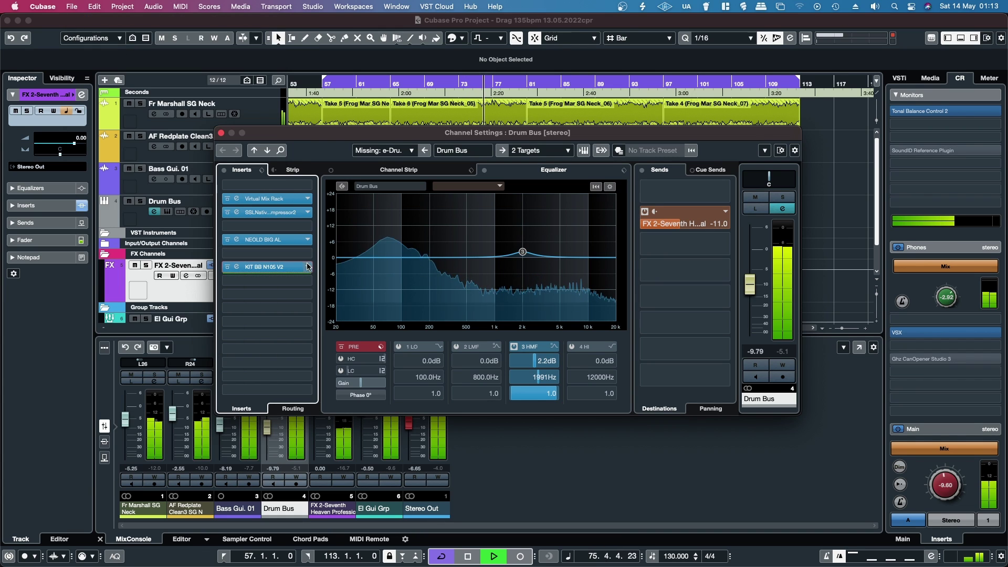
# Replace the KIT BB N105 V2 insert on the Drum Bus with BB MO-Q and move its editor clear of the insert list.
pyautogui.click(265, 266)
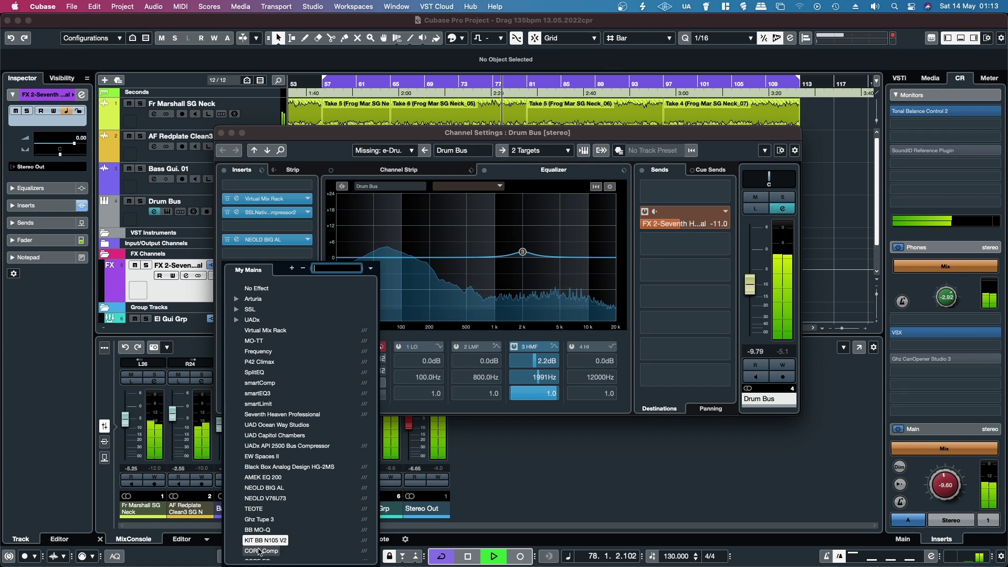
pyautogui.click(265, 539)
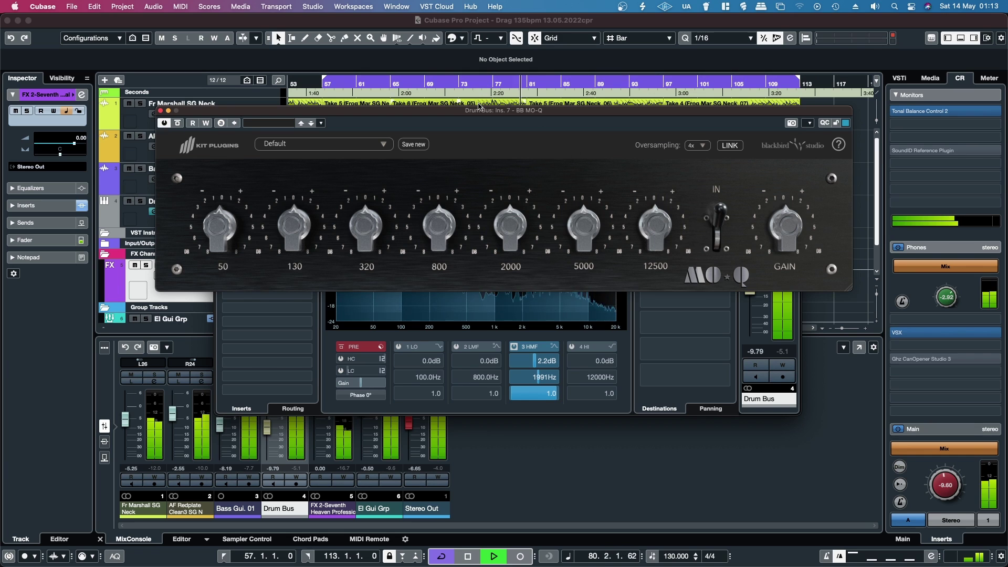
pyautogui.moveTo(478, 107); pyautogui.dragTo(397, 335)
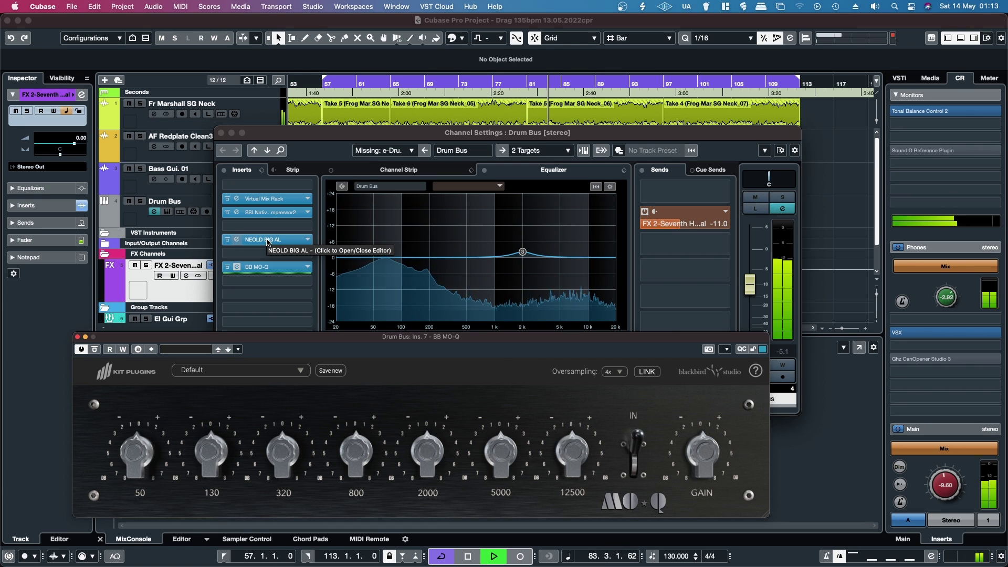
# Solo the Drum Bus and move its channel settings window clear of the MO-Q editor.
pyautogui.click(786, 201)
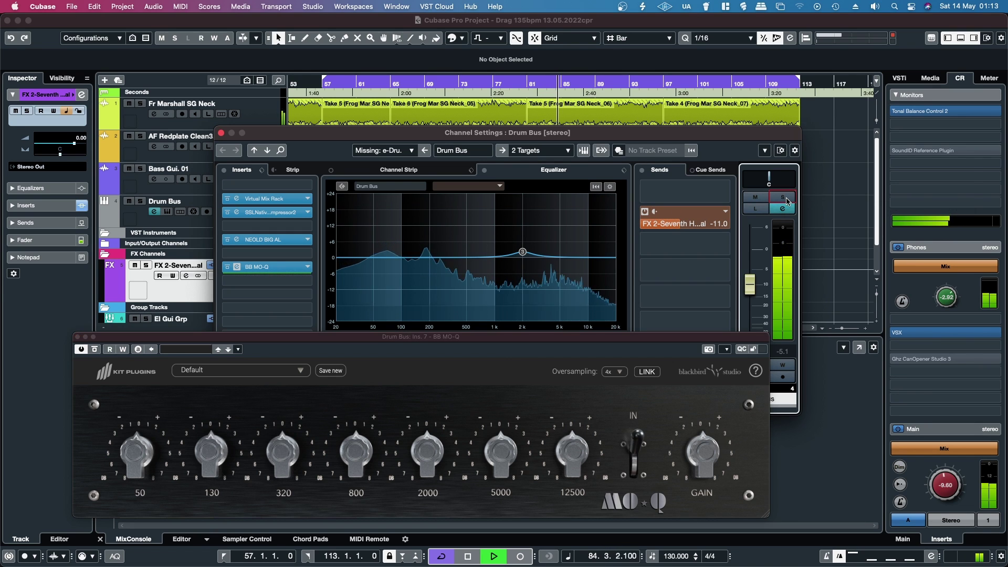
pyautogui.click(787, 201)
pyautogui.moveTo(490, 132); pyautogui.dragTo(468, 80)
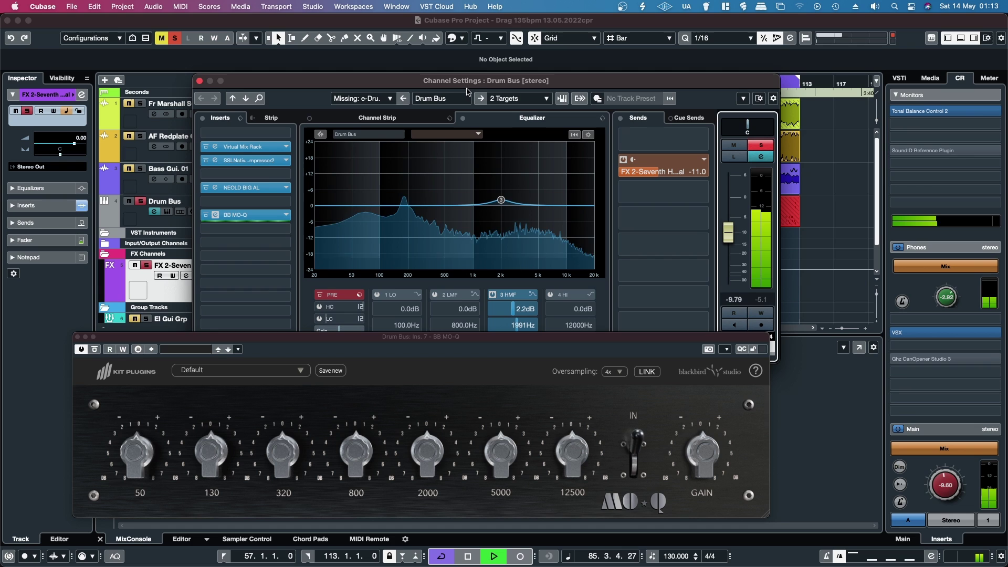
# Open the Drum Bus's NEOLD BIG AL insert and toggle its bypass on and off to compare the sound.
pyautogui.click(215, 187)
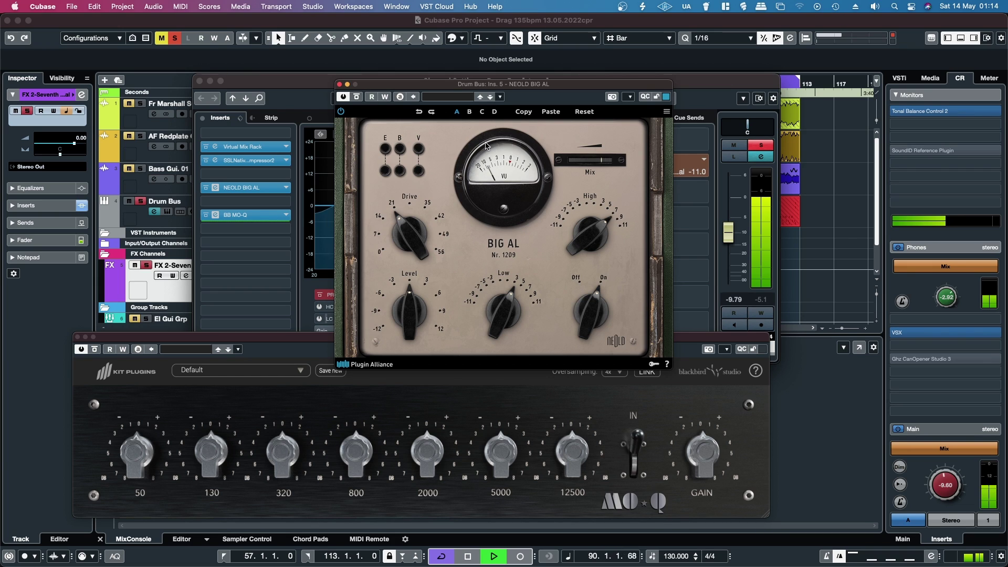
pyautogui.click(356, 97)
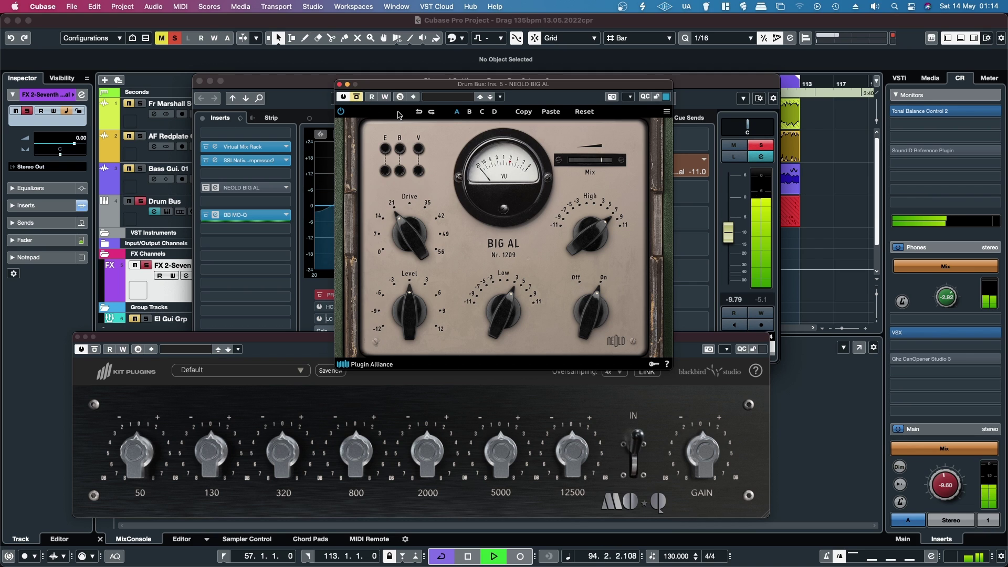
pyautogui.click(357, 97)
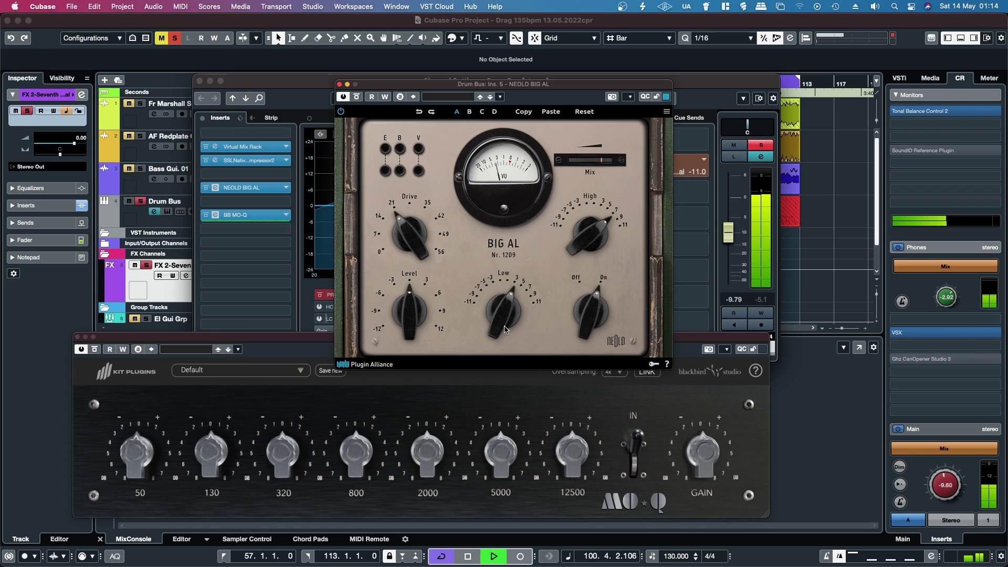
# Reset the Low and High controls of NEOLD BIG AL to their centre positions and close its editor.
pyautogui.moveTo(504, 329); pyautogui.dragTo(502, 319)
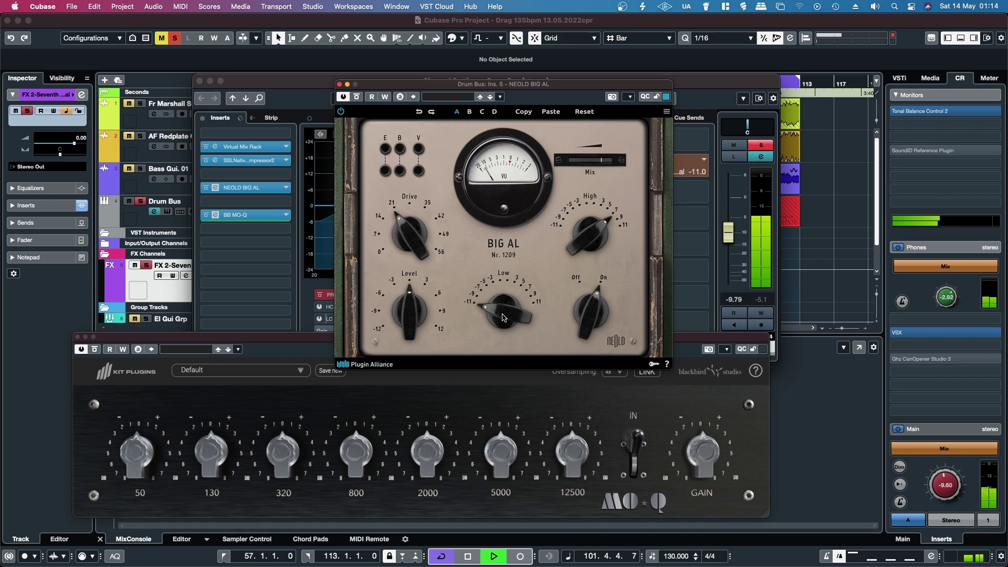
pyautogui.doubleClick(502, 318)
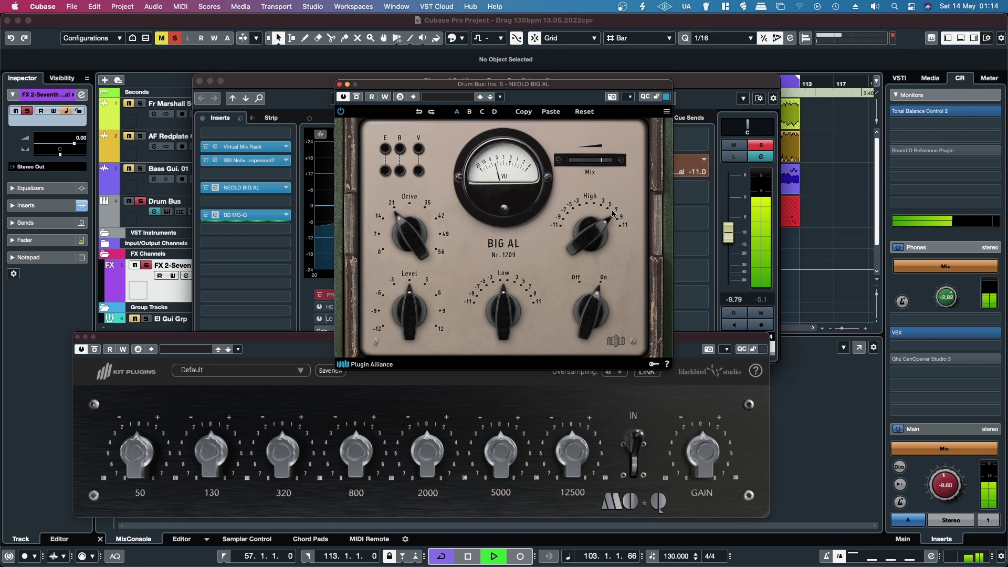
pyautogui.doubleClick(606, 232)
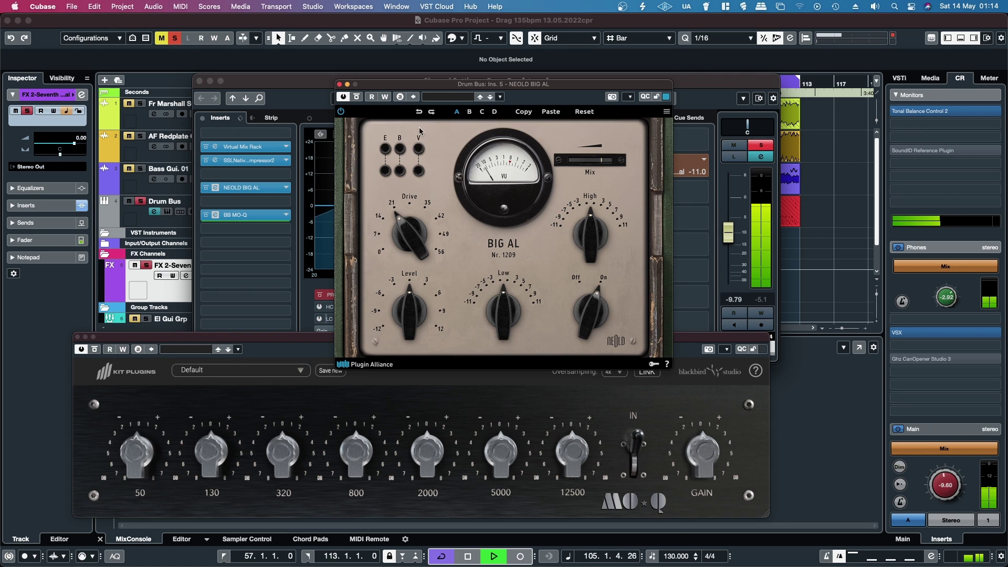
pyautogui.click(339, 84)
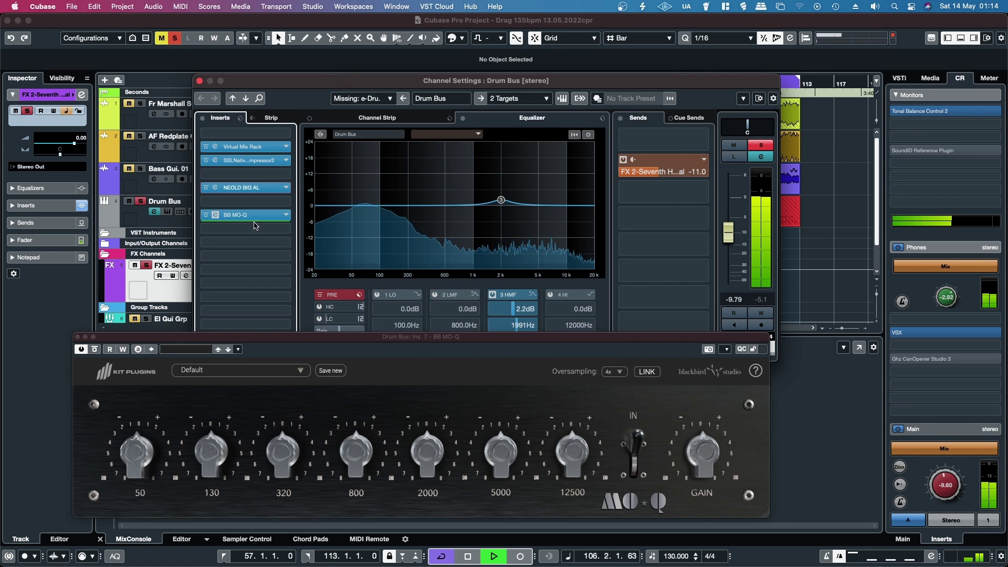
# Reposition the MO-Q editor so the channel's inserts and spectrum stay visible, and boost its 5000 band to 8.0 dB.
pyautogui.moveTo(358, 344); pyautogui.dragTo(375, 194)
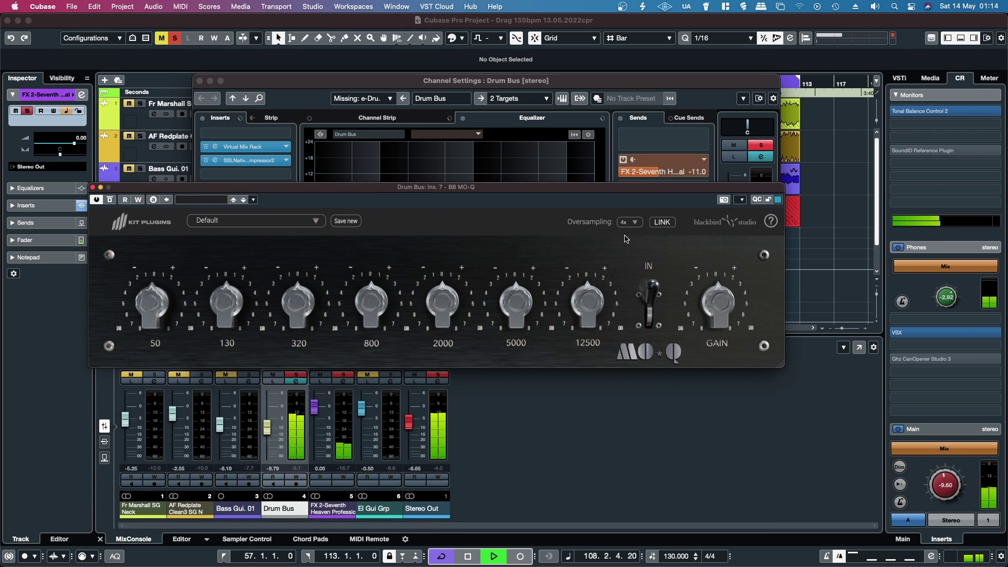
pyautogui.moveTo(625, 187); pyautogui.dragTo(618, 248)
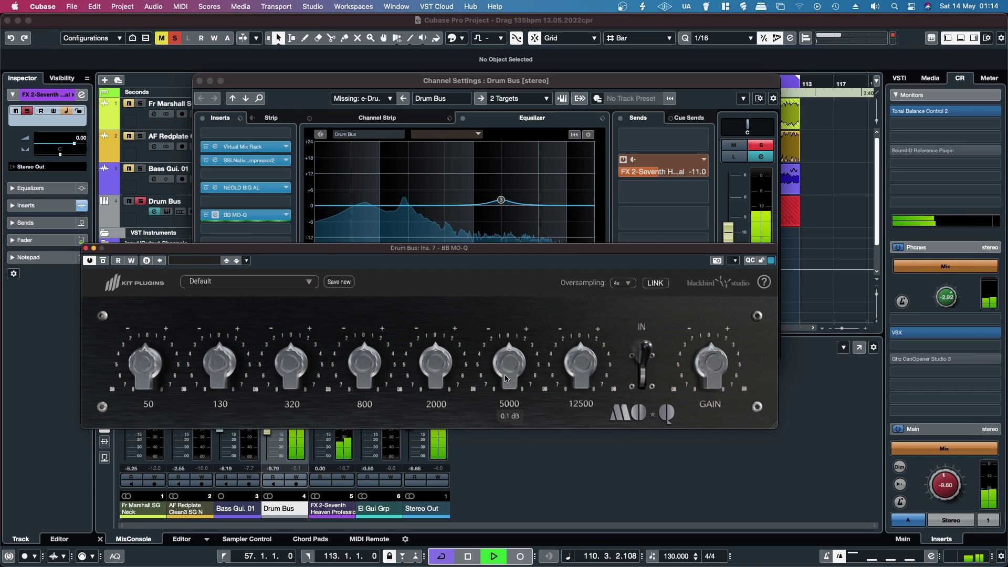
pyautogui.moveTo(506, 378); pyautogui.dragTo(496, 290)
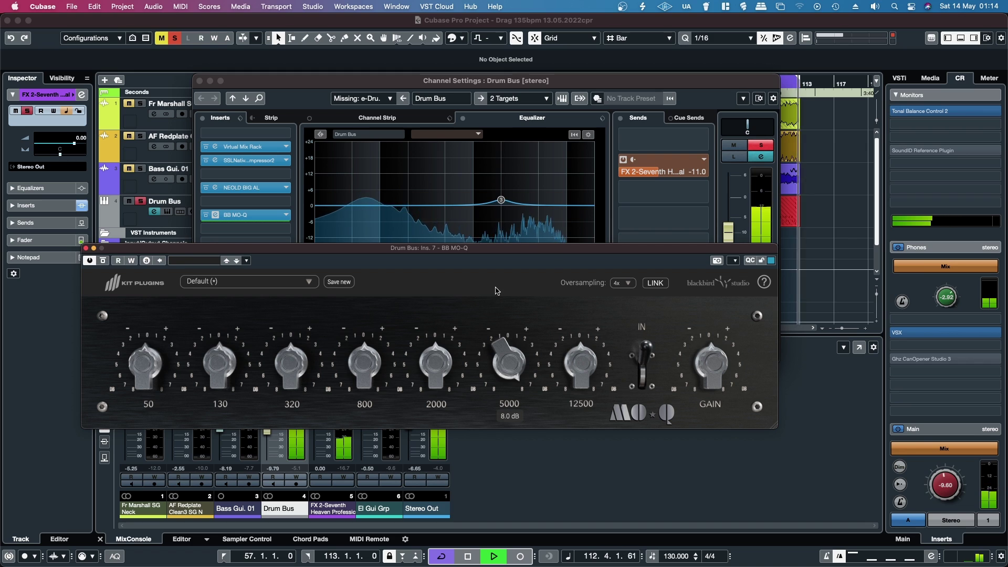
# Adjust the MO-Q high bands on the Drum Bus, setting 5000 to 2.7 dB and 12500 to 4.5 dB.
pyautogui.moveTo(498, 315); pyautogui.dragTo(497, 319)
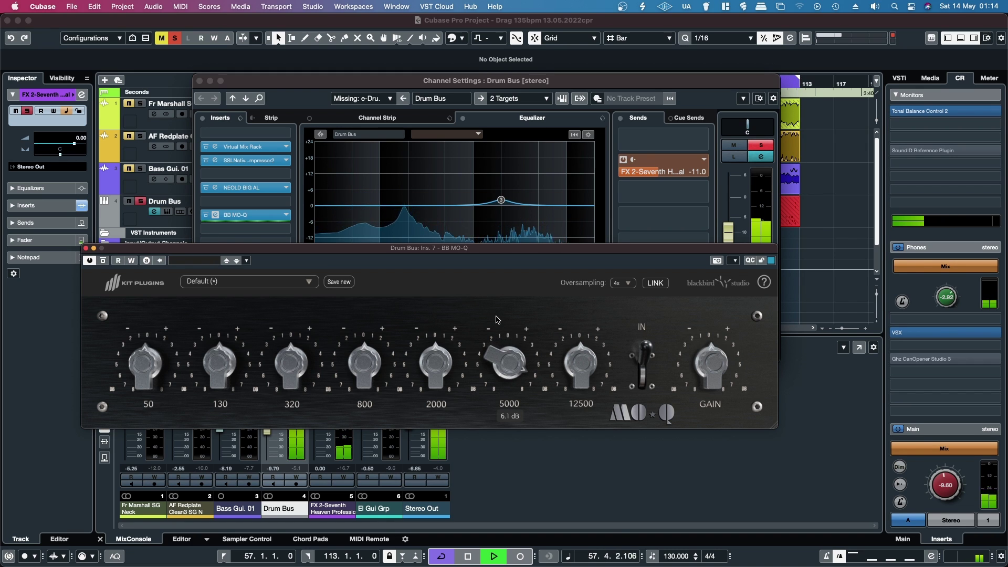
pyautogui.moveTo(566, 363); pyautogui.dragTo(571, 317)
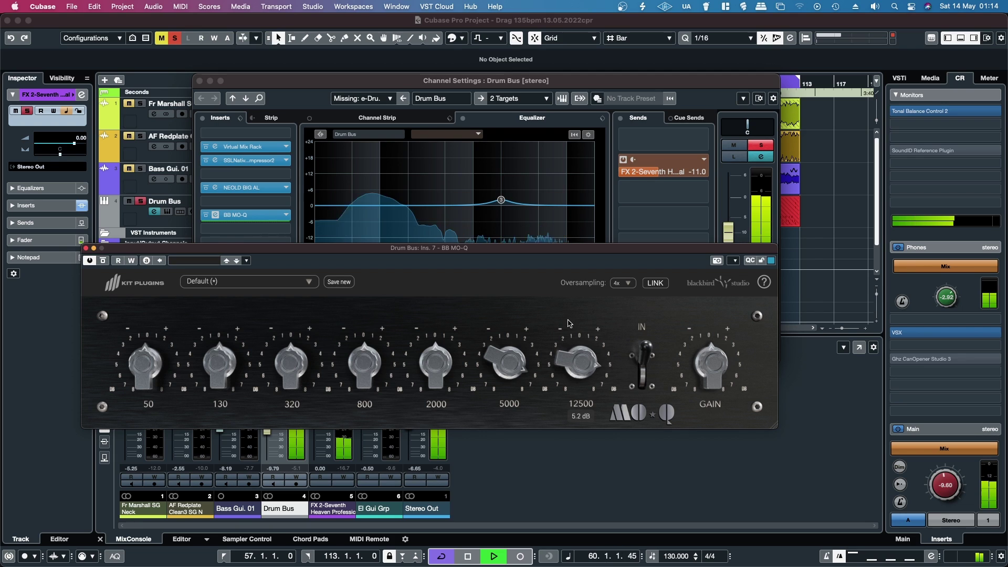
pyautogui.moveTo(505, 356); pyautogui.dragTo(497, 406)
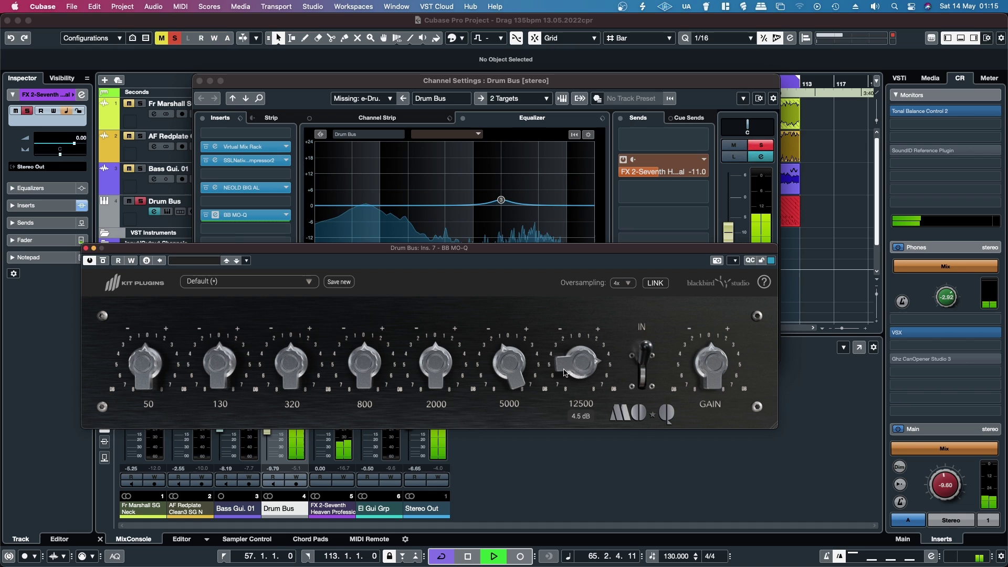
pyautogui.moveTo(522, 366); pyautogui.dragTo(511, 324)
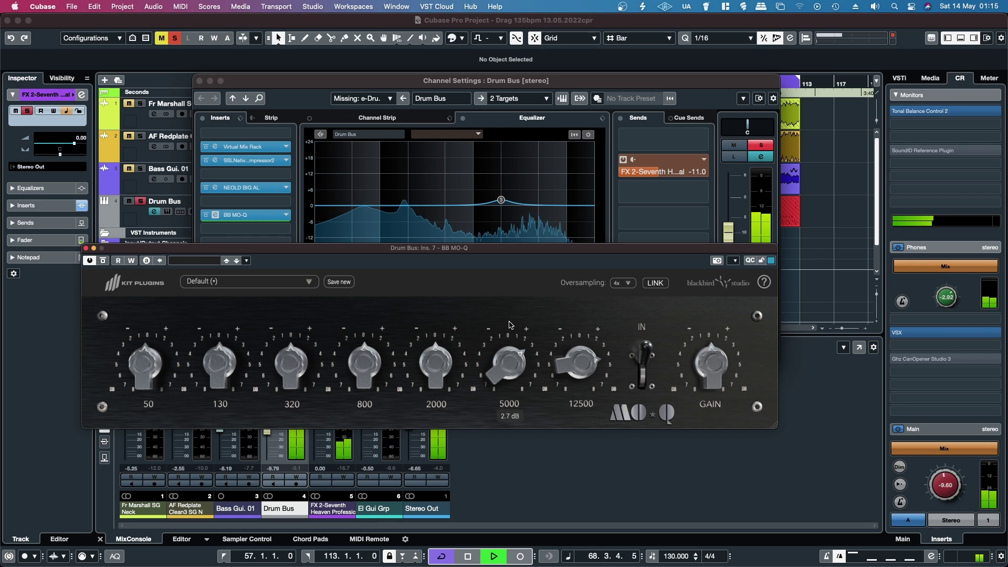
# Boost the MO-Q 2000 and 50 bands slightly, and set 800 to 1.1 dB and 130 to 1.3 dB.
pyautogui.moveTo(437, 347); pyautogui.dragTo(431, 359)
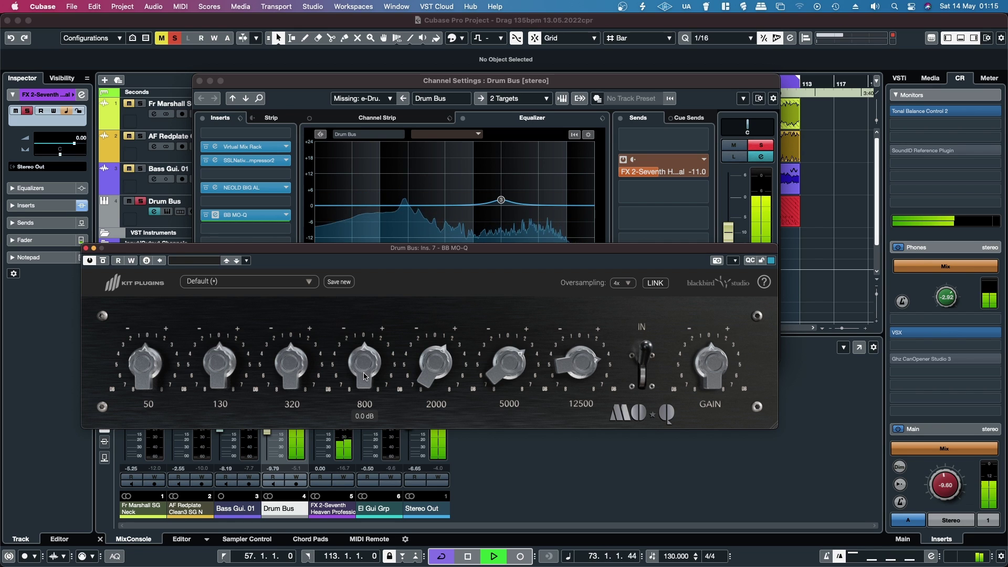
pyautogui.moveTo(365, 375)
pyautogui.mouseDown()
pyautogui.moveTo(365, 326)
pyautogui.moveTo(361, 363)
pyautogui.mouseUp()
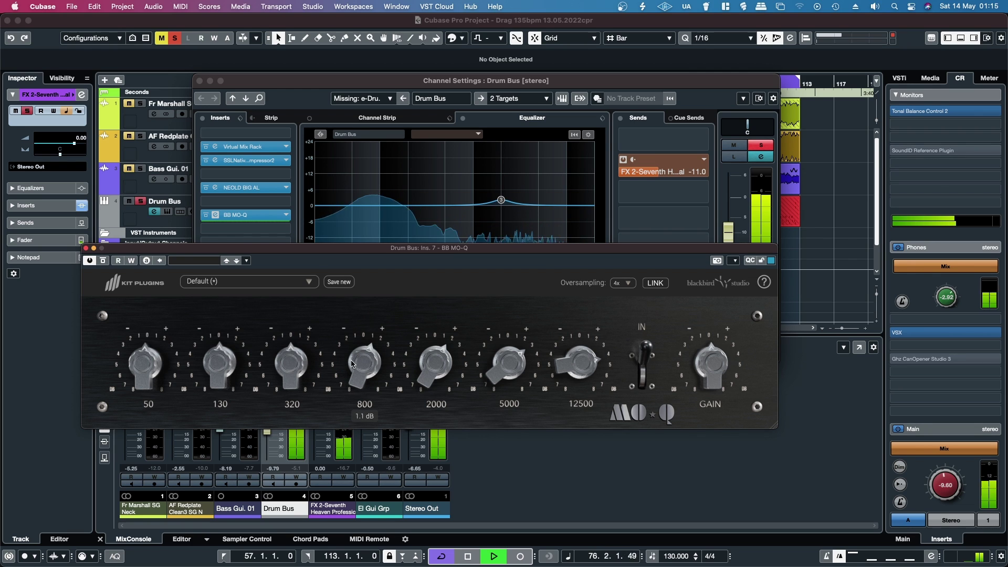
pyautogui.moveTo(142, 380)
pyautogui.mouseDown()
pyautogui.moveTo(140, 328)
pyautogui.moveTo(138, 377)
pyautogui.mouseUp()
pyautogui.moveTo(216, 380)
pyautogui.mouseDown()
pyautogui.moveTo(213, 345)
pyautogui.moveTo(210, 365)
pyautogui.mouseUp()
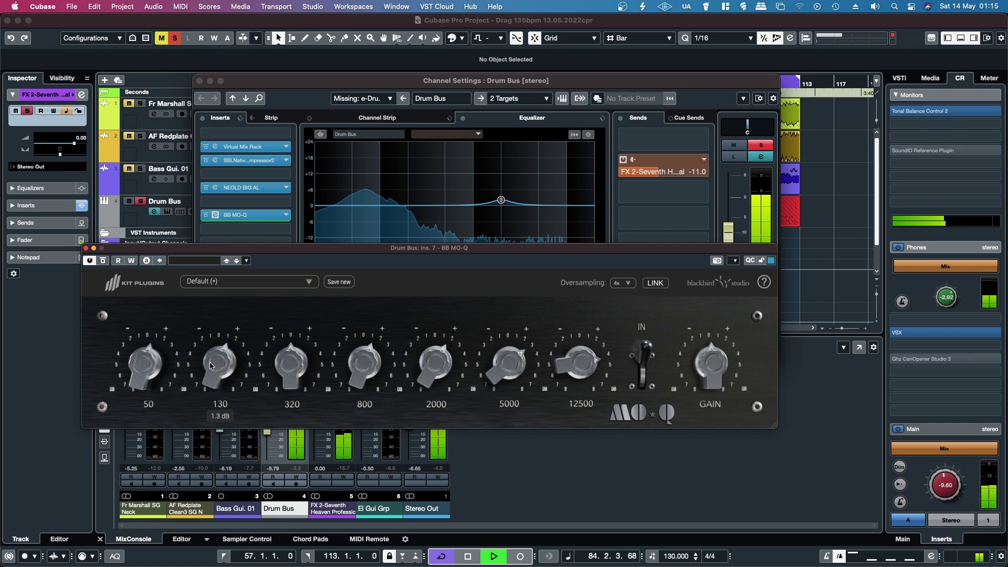
# Compare the Drum Bus with MO-Q bypassed and active, and lower the MO-Q output gain to -2.5 dB.
pyautogui.click(105, 262)
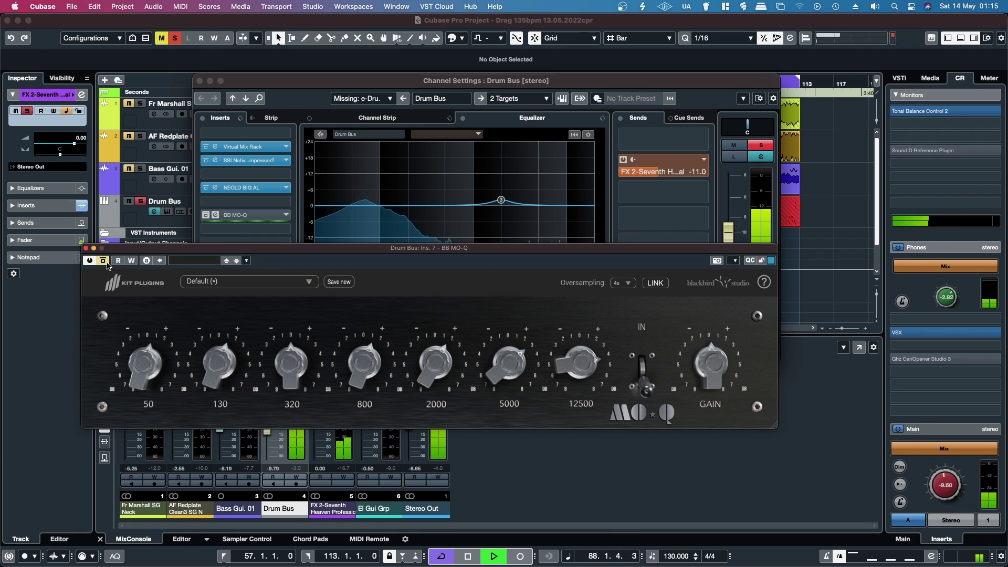
pyautogui.click(106, 262)
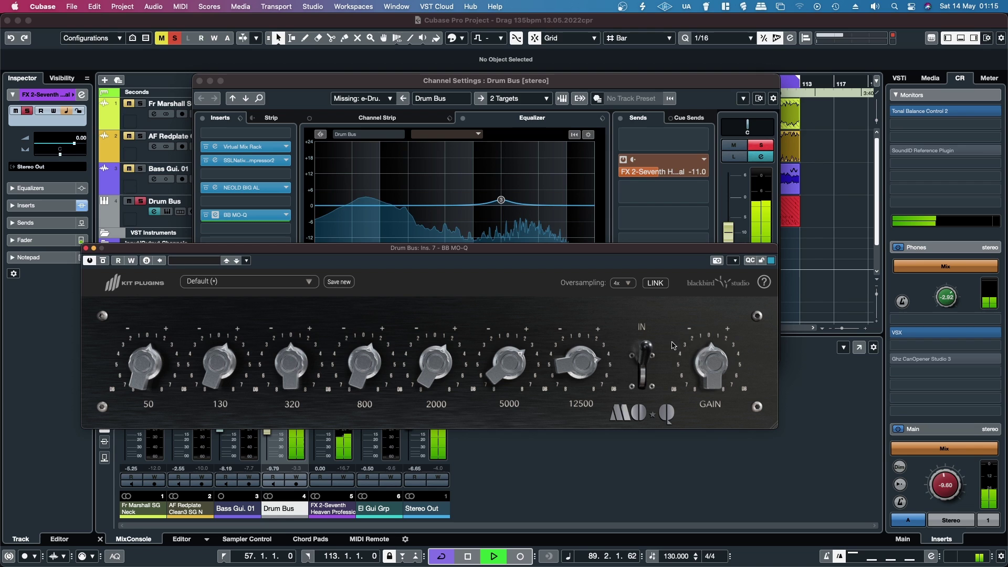
pyautogui.moveTo(696, 363); pyautogui.dragTo(689, 376)
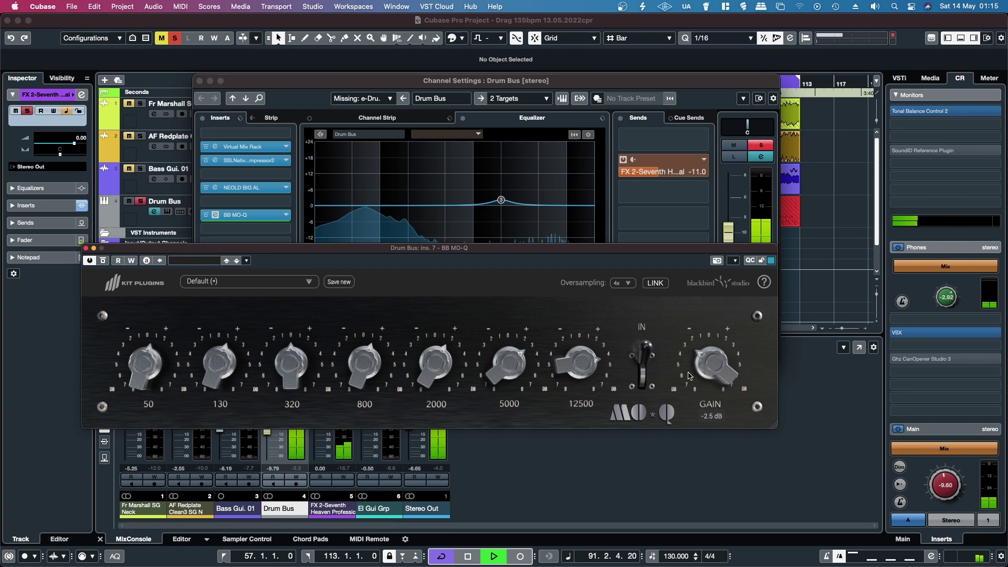
# Toggle the MO-Q bypass on and off twice to compare the gain-compensated drums, leaving the plugin active.
pyautogui.click(103, 260)
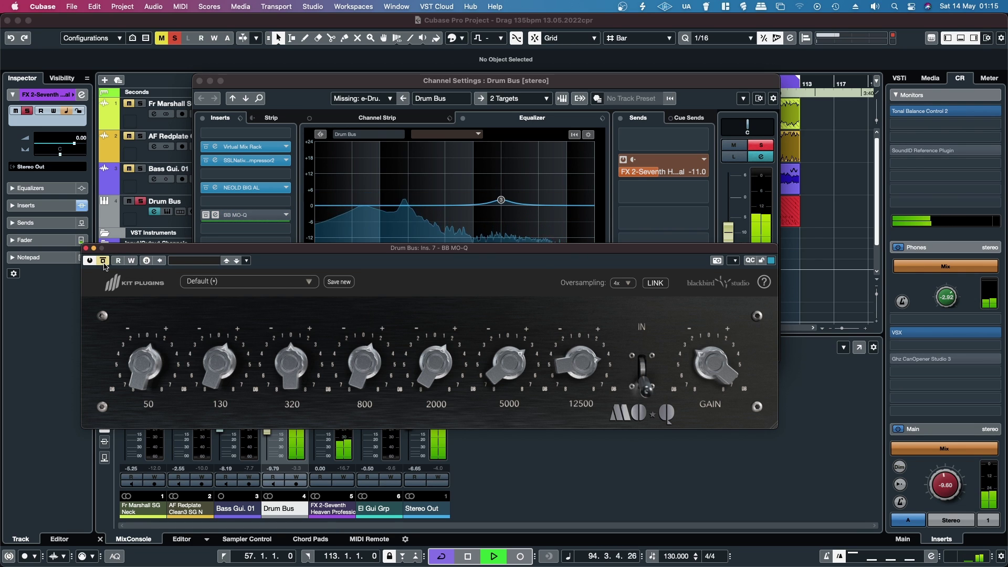
pyautogui.click(103, 261)
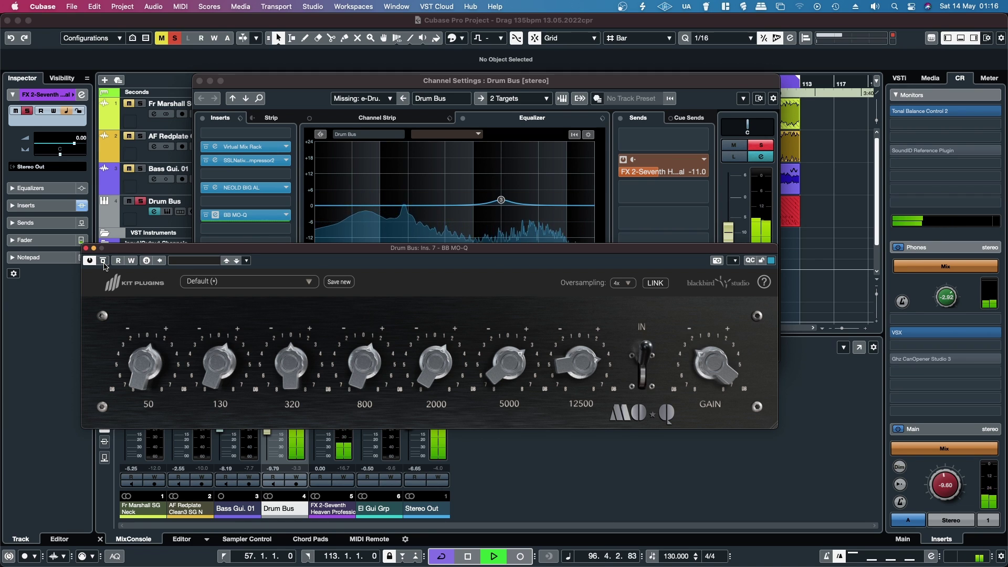
pyautogui.click(103, 261)
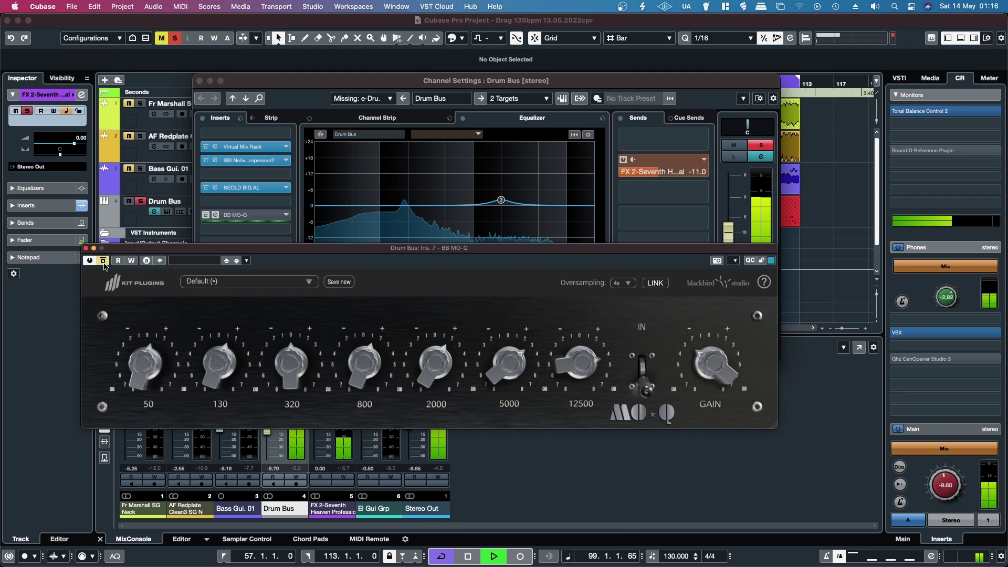
pyautogui.click(103, 261)
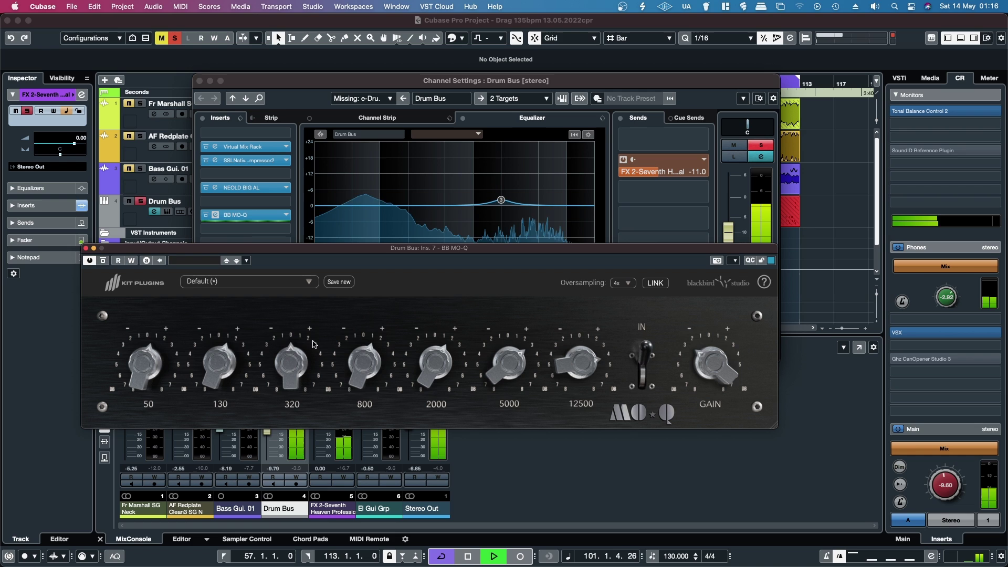
# Close the MO-Q editor, unsolo the Drum Bus and raise its fader to -8.22 in the full mix.
pyautogui.click(86, 249)
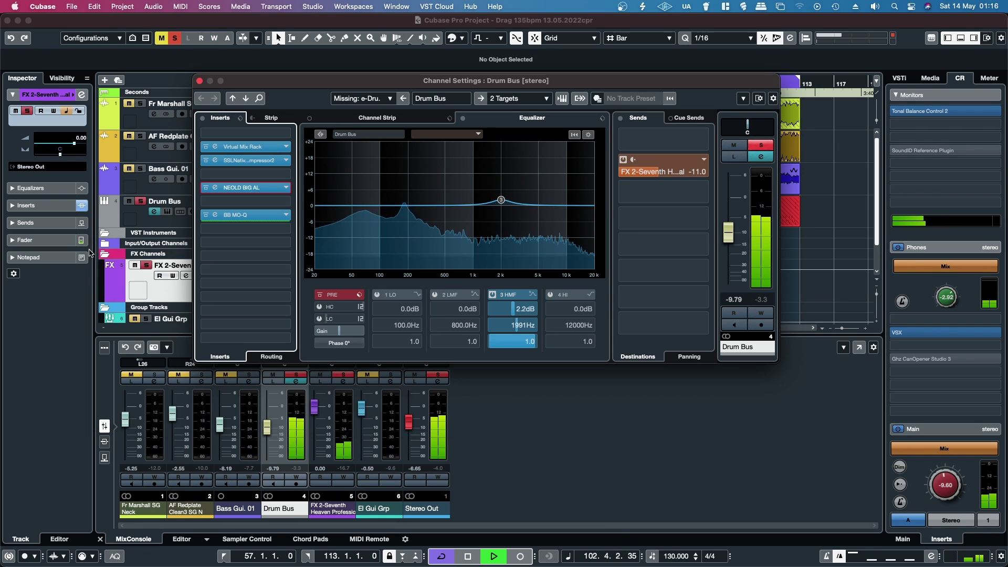
pyautogui.click(766, 147)
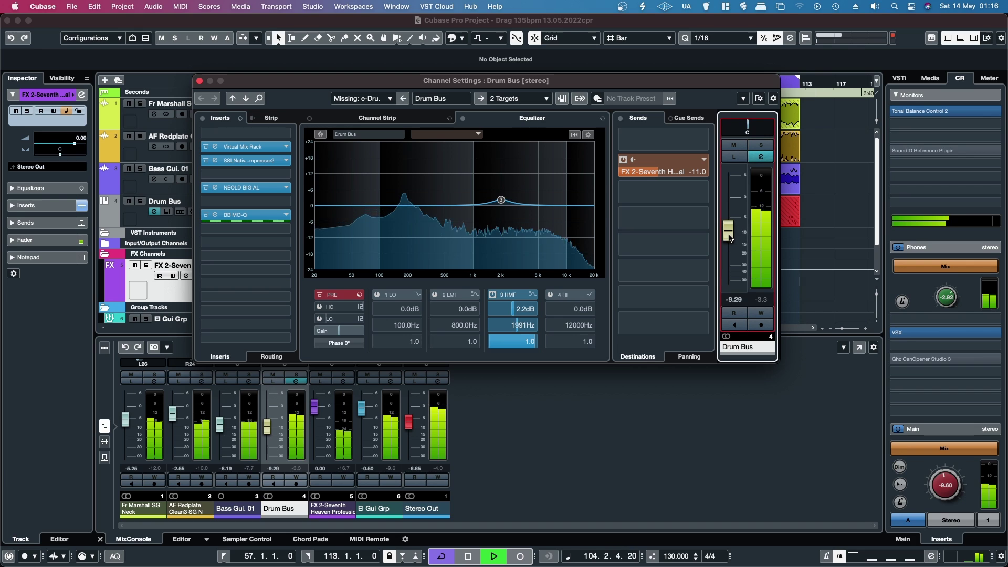
pyautogui.moveTo(729, 241); pyautogui.dragTo(729, 235)
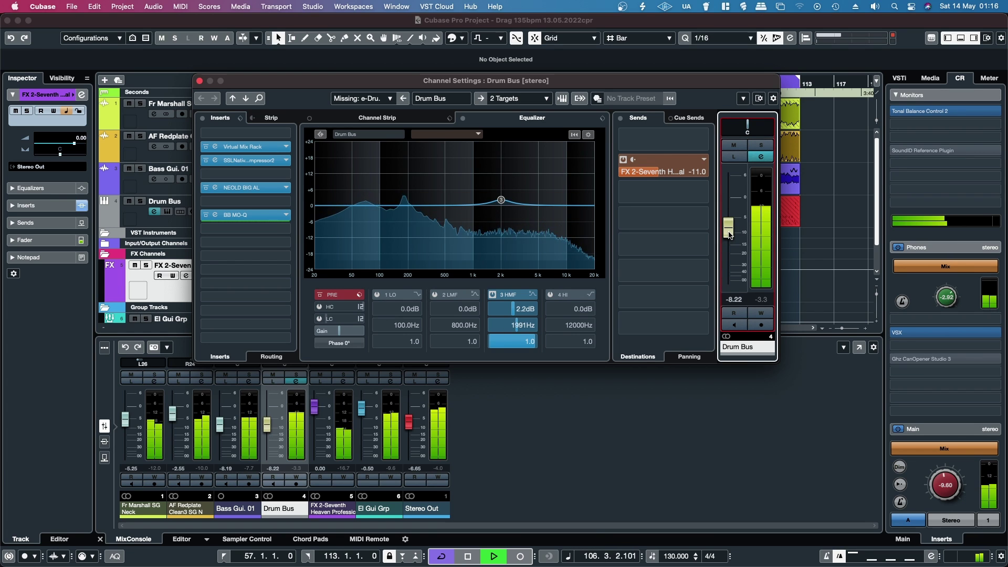
# Reopen the Drum Bus MO-Q, set its gain to -1.8 dB, and close its editor and the channel settings.
pyautogui.click(240, 220)
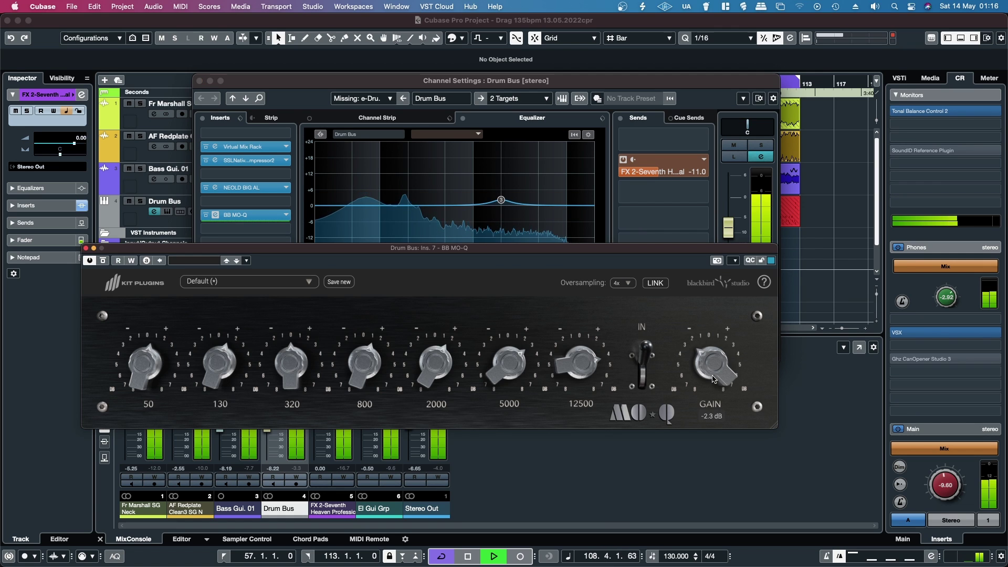
pyautogui.moveTo(712, 379); pyautogui.dragTo(713, 376)
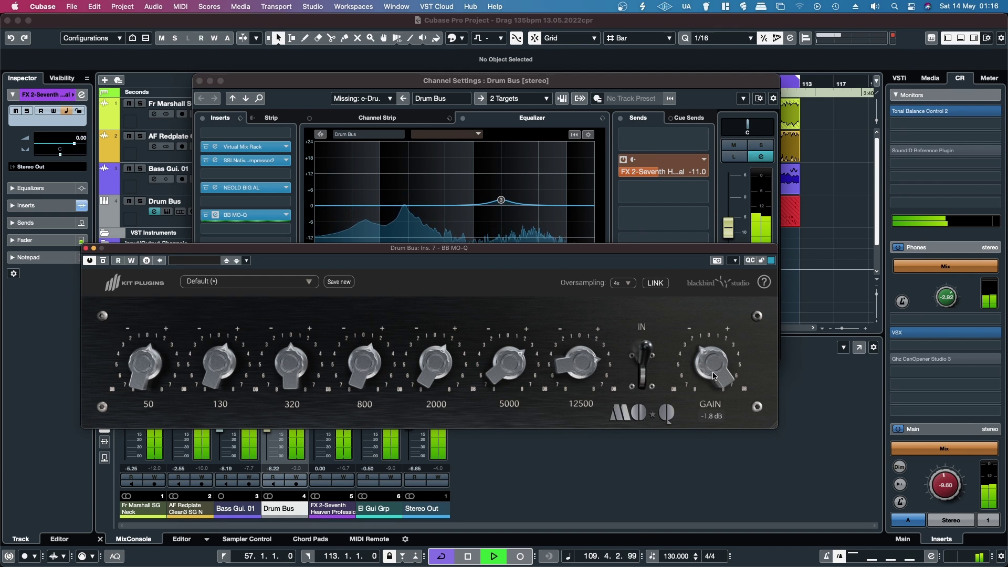
pyautogui.click(86, 248)
pyautogui.click(400, 244)
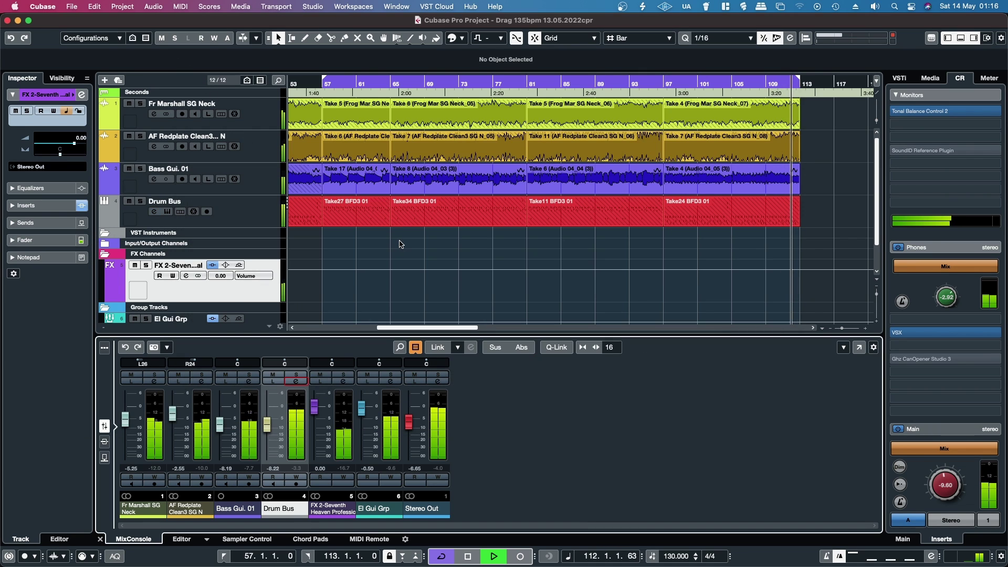
# Solo the Bass Gui. 01, Drum Bus and FX 2-Seventh Heaven channels in the mixer.
pyautogui.click(248, 374)
pyautogui.click(296, 374)
pyautogui.click(343, 375)
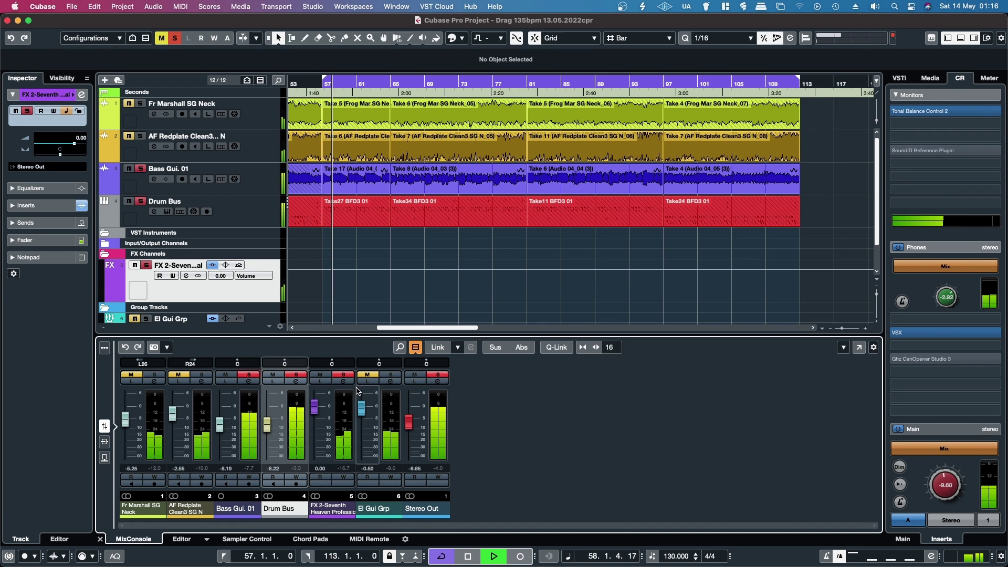
# Open the Bass Gui. 01 channel settings and reset the Low control of its NEOLD BIG AL insert to centre, closing the plugin editor.
pyautogui.click(154, 179)
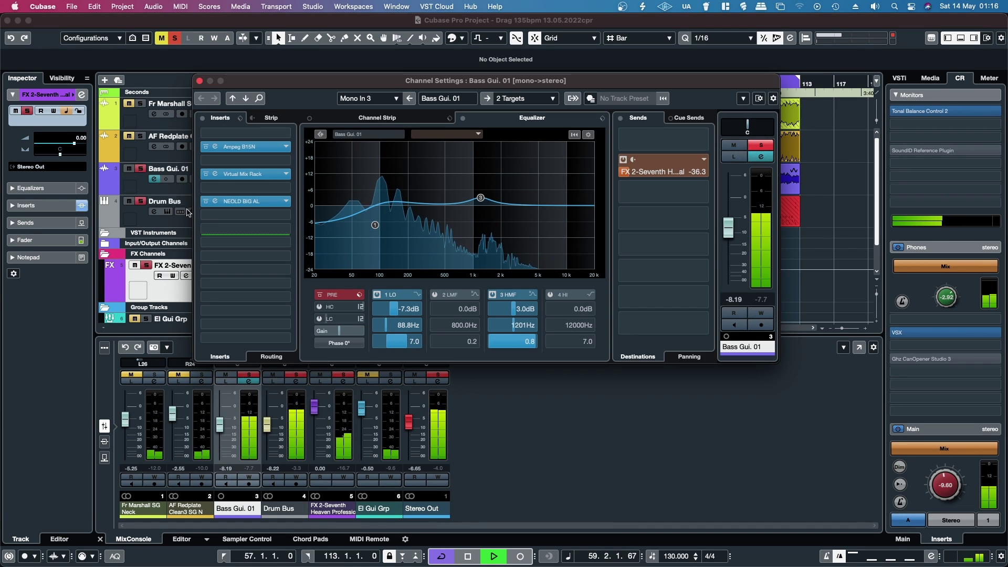
pyautogui.click(241, 201)
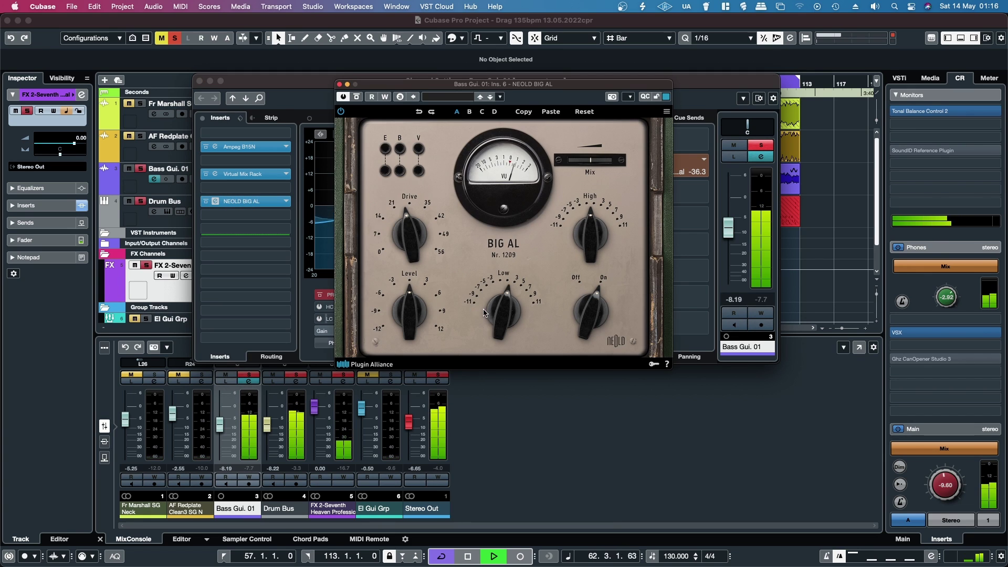
pyautogui.moveTo(494, 315)
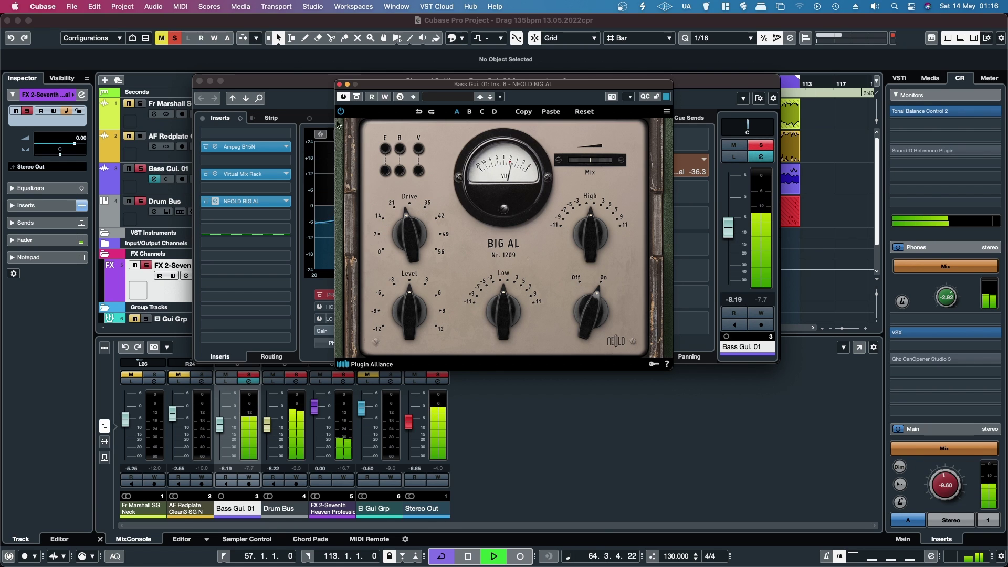
pyautogui.click(339, 84)
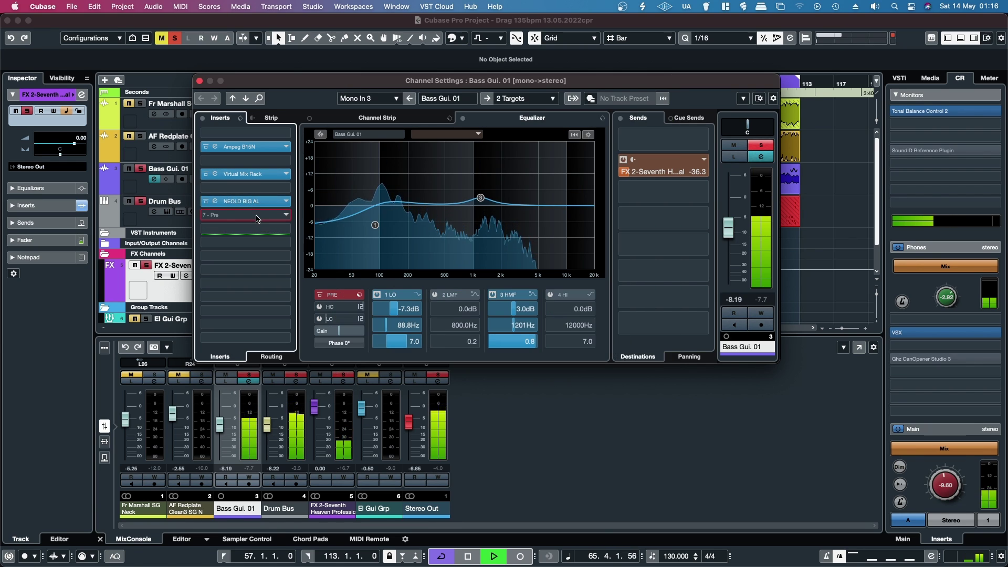
# Insert BB MO-Q below NEOLD BIG AL on Bass Gui. 01, and switch off the channel equalizer's 3 HMF band.
pyautogui.click(256, 214)
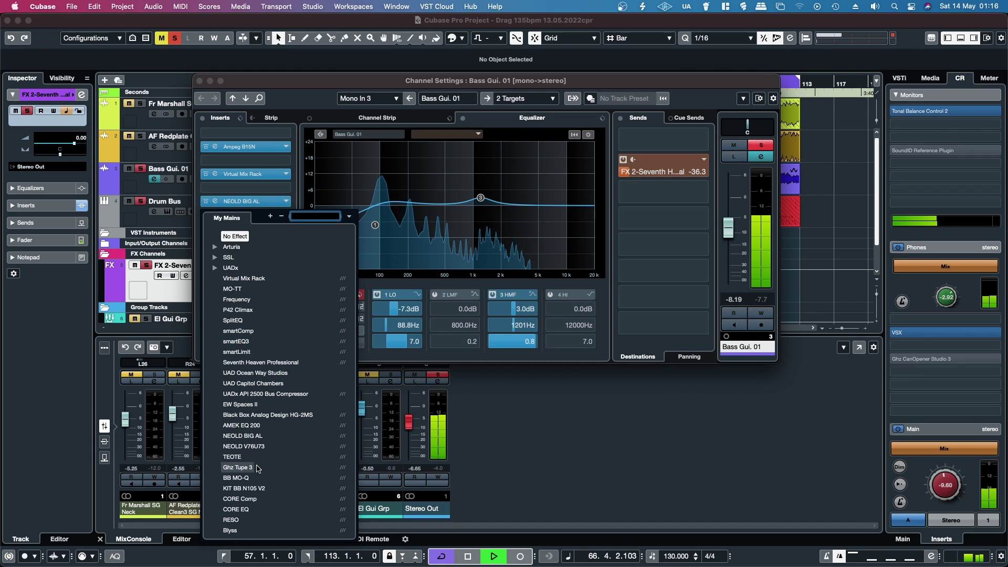
pyautogui.press('Escape')
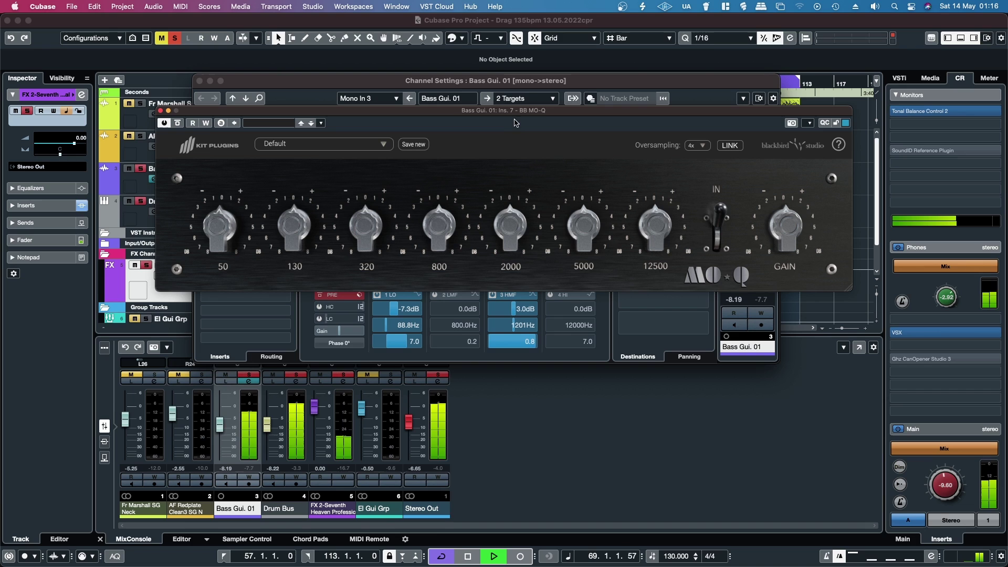
pyautogui.moveTo(511, 117); pyautogui.dragTo(511, 304)
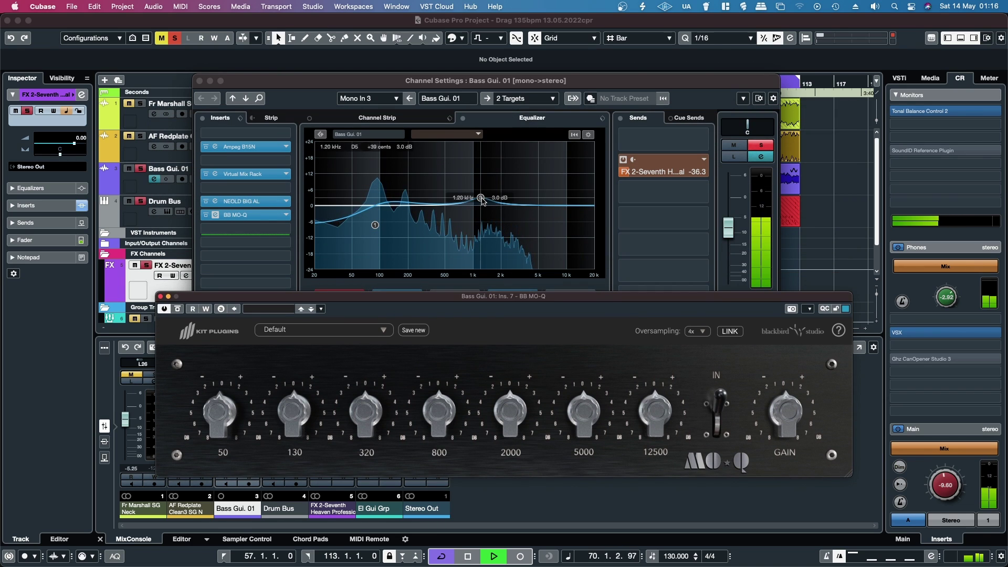
pyautogui.moveTo(373, 225)
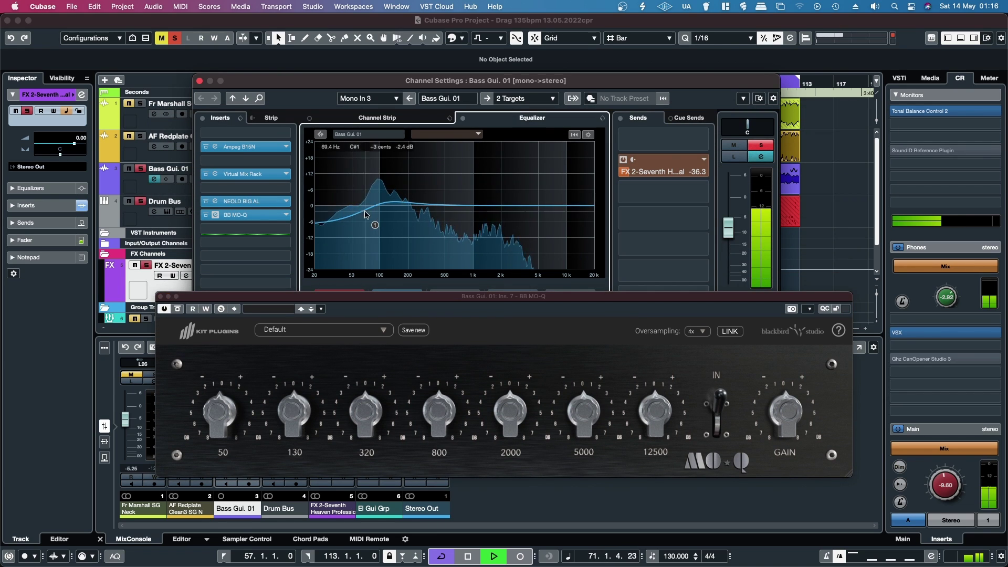
# Boost the 130 band slightly on the bass MO-Q and cut its 320 band to -2.2 dB.
pyautogui.moveTo(283, 398)
pyautogui.moveTo(230, 417)
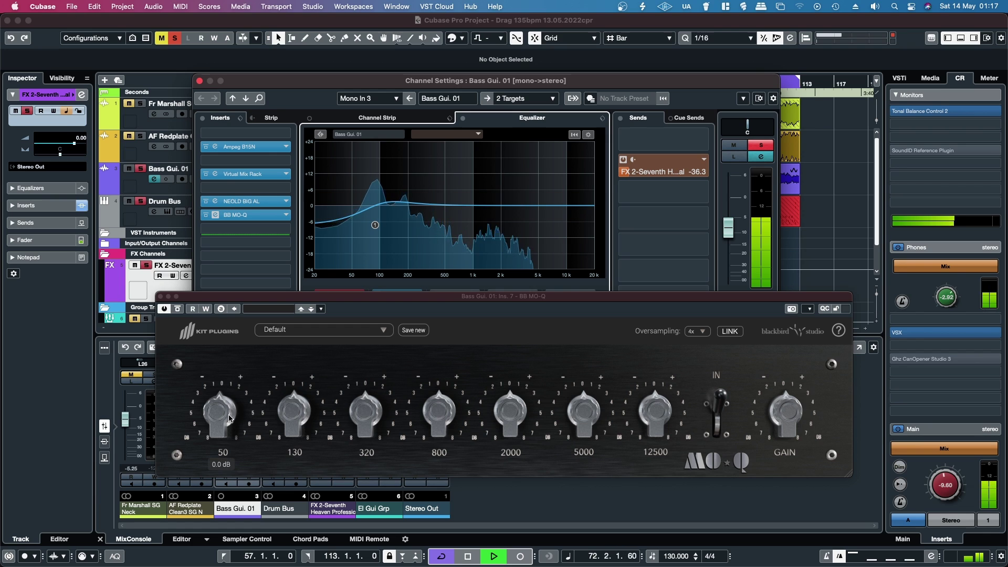
pyautogui.moveTo(292, 412)
pyautogui.mouseDown()
pyautogui.moveTo(289, 374)
pyautogui.moveTo(292, 409)
pyautogui.mouseUp()
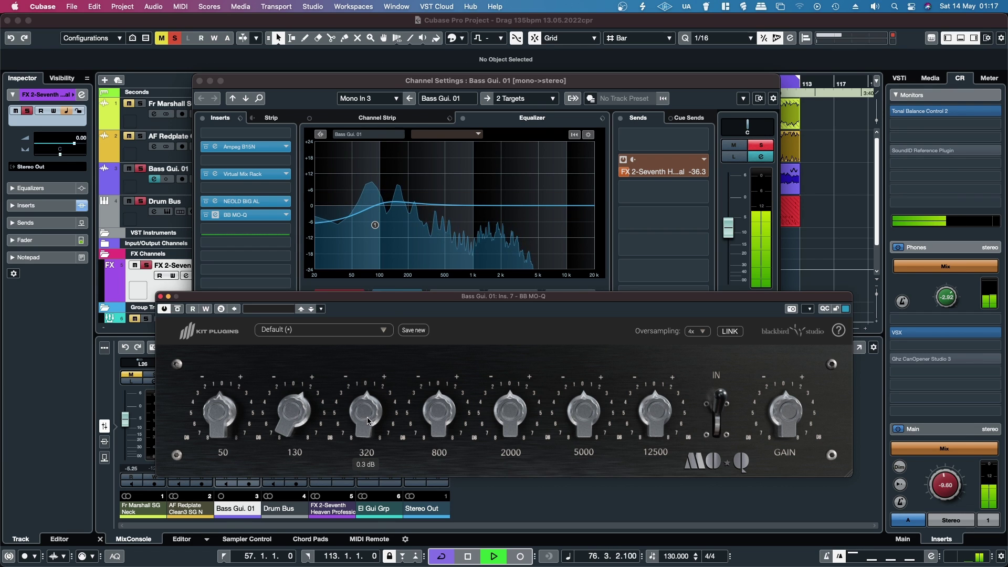
pyautogui.moveTo(368, 420)
pyautogui.mouseDown()
pyautogui.moveTo(360, 360)
pyautogui.moveTo(358, 448)
pyautogui.moveTo(357, 431)
pyautogui.mouseUp()
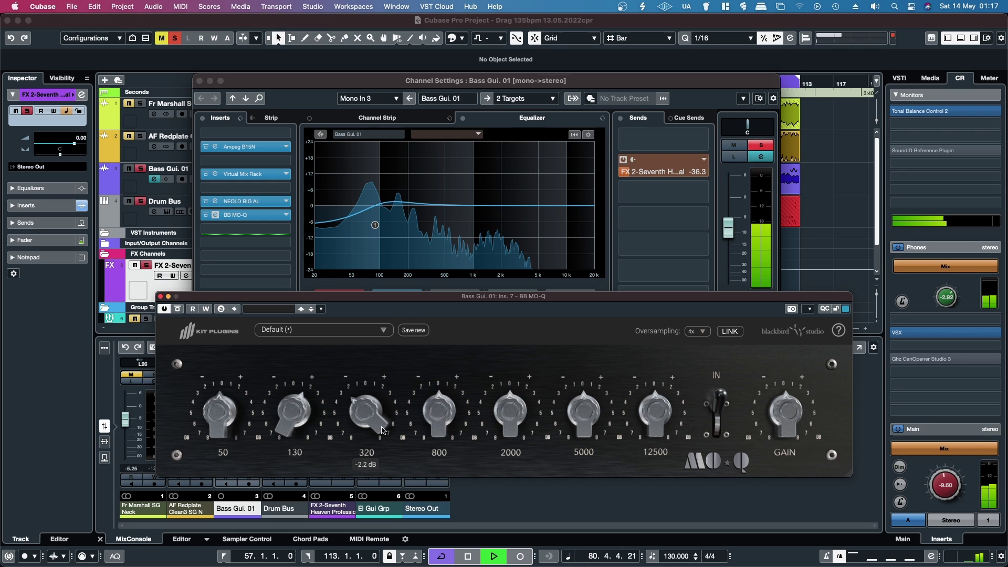
# Set the bass MO-Q's 800 band to 2.4 dB and 5000 to about 1.8 dB, and boost 2000 slightly.
pyautogui.moveTo(431, 427); pyautogui.dragTo(430, 398)
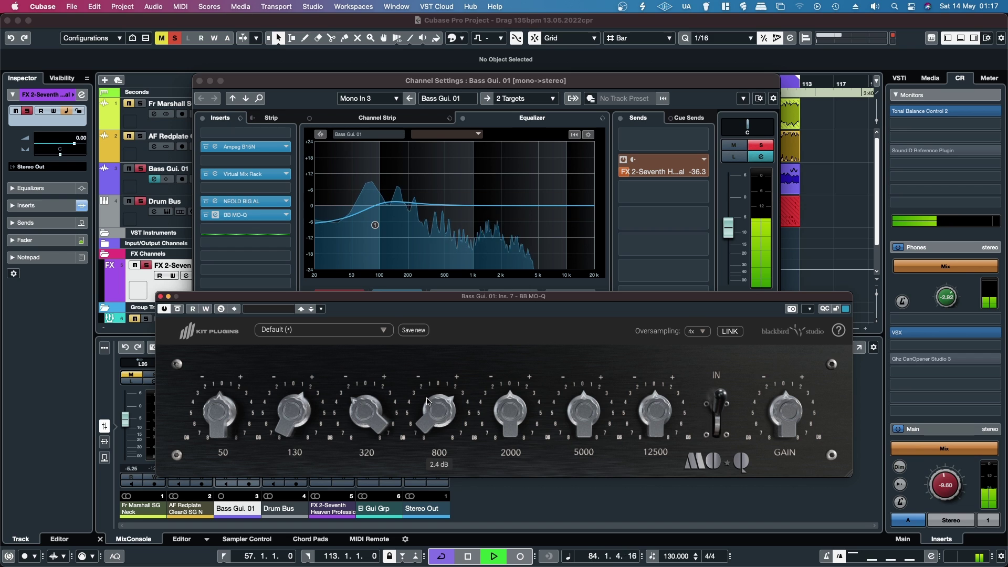
pyautogui.moveTo(502, 416); pyautogui.dragTo(494, 391)
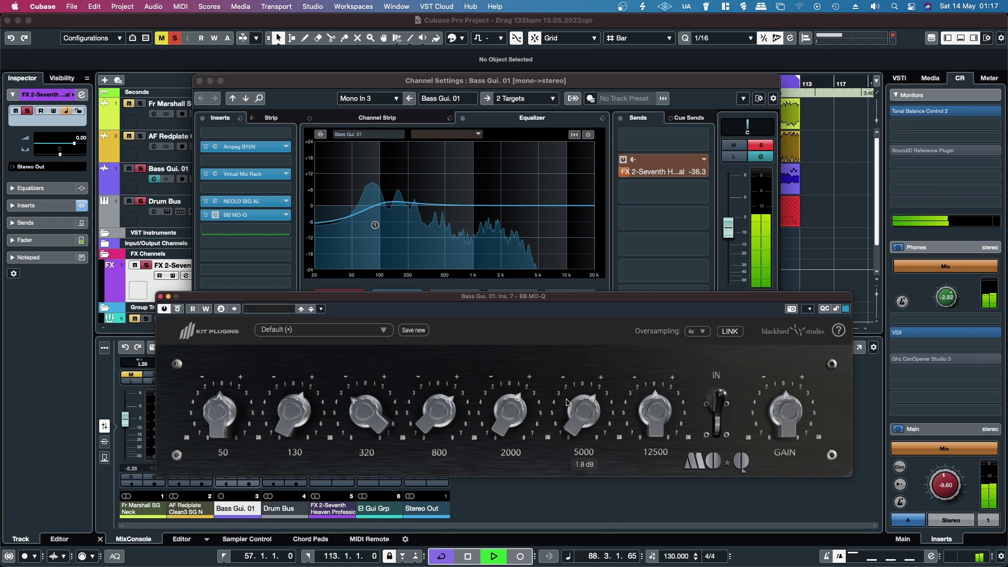
pyautogui.moveTo(567, 403); pyautogui.dragTo(567, 406)
# Lower the bass MO-Q's output gain to -0.9 dB and compare the sound with the equalizer switched in and out.
pyautogui.click(718, 421)
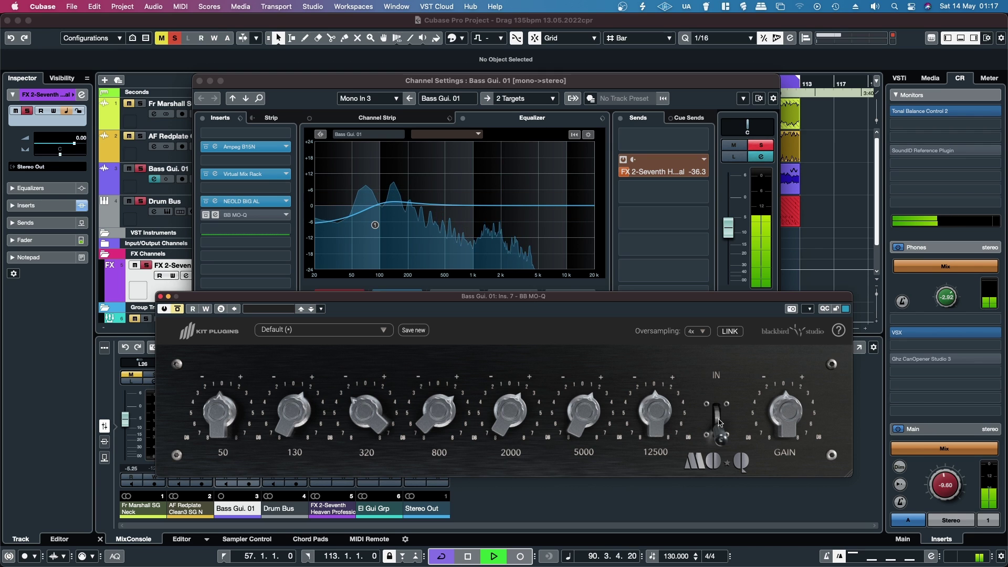
pyautogui.click(718, 422)
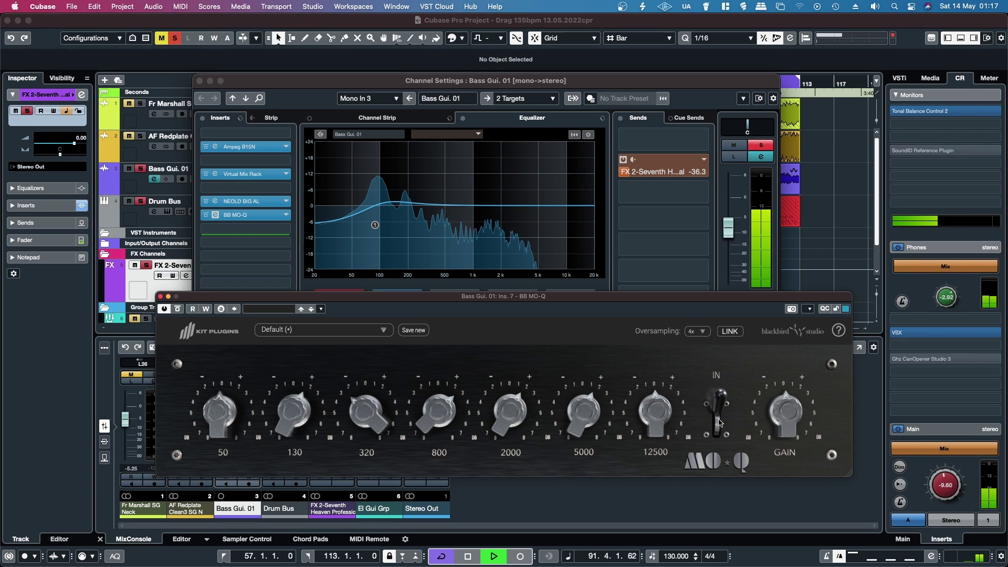
pyautogui.moveTo(788, 398); pyautogui.dragTo(784, 406)
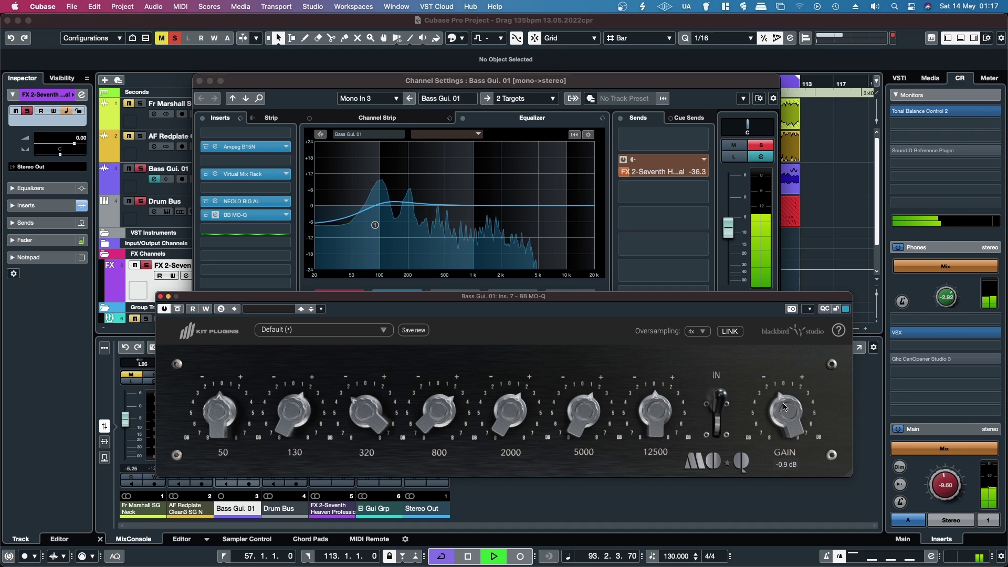
pyautogui.click(717, 418)
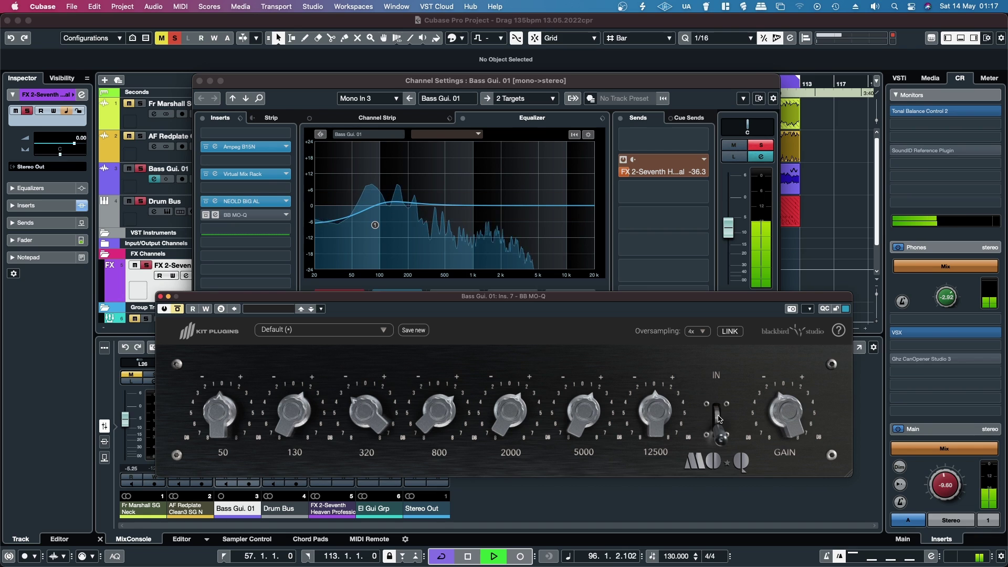
pyautogui.click(719, 418)
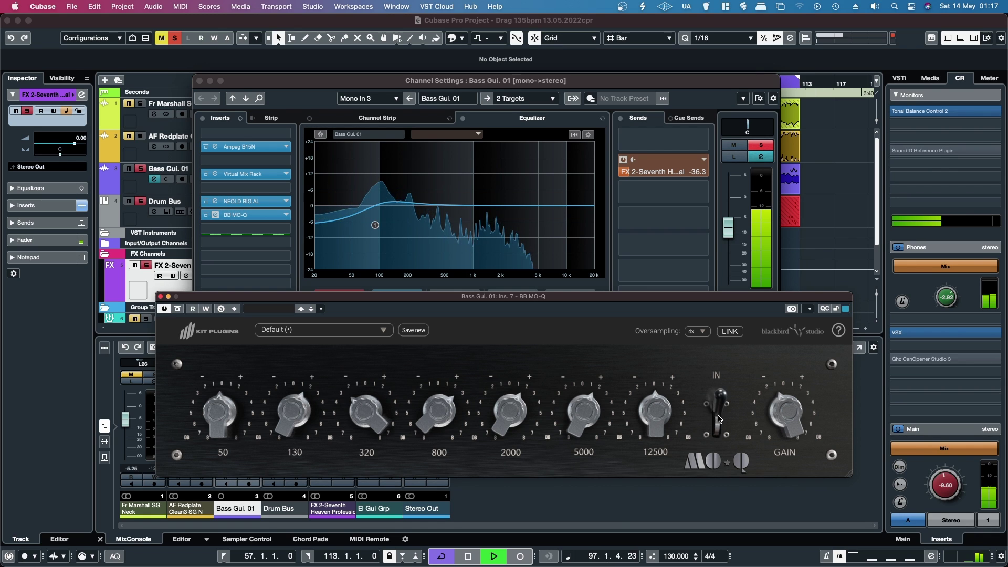
# Close the bass MO-Q editor and compare Bass Gui. 01 with that insert bypassed and active, closing the channel settings.
pyautogui.click(160, 297)
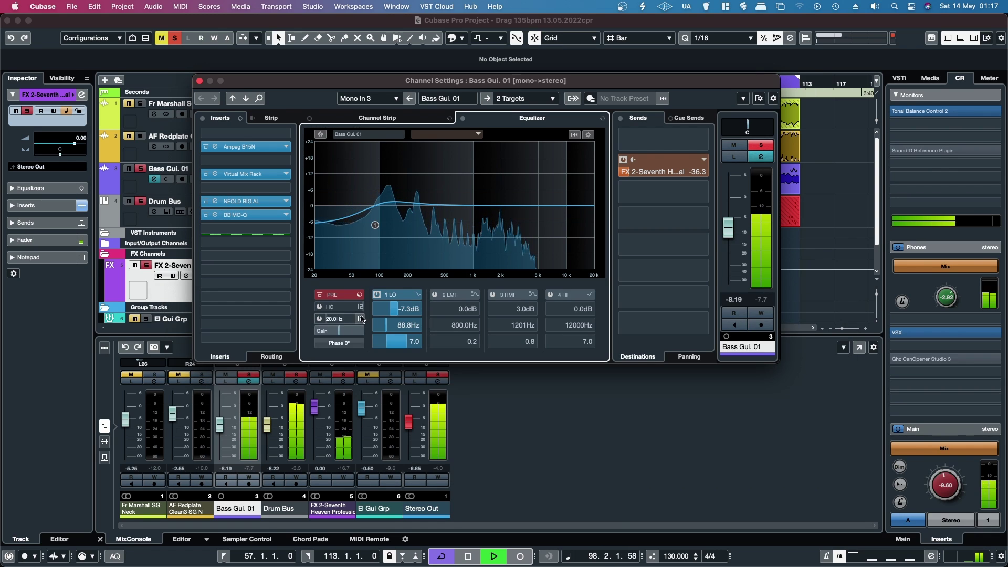
pyautogui.click(204, 215)
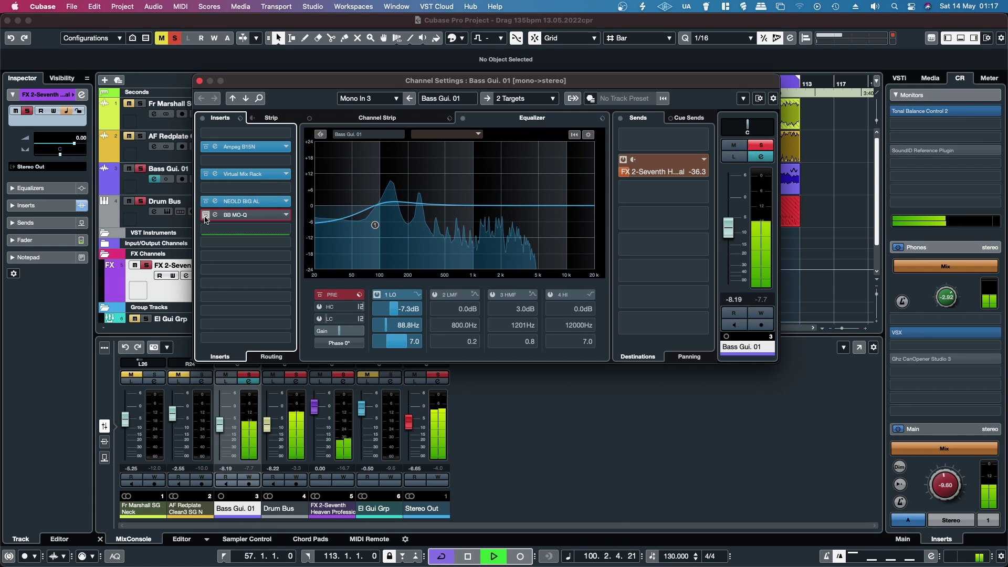
pyautogui.click(205, 216)
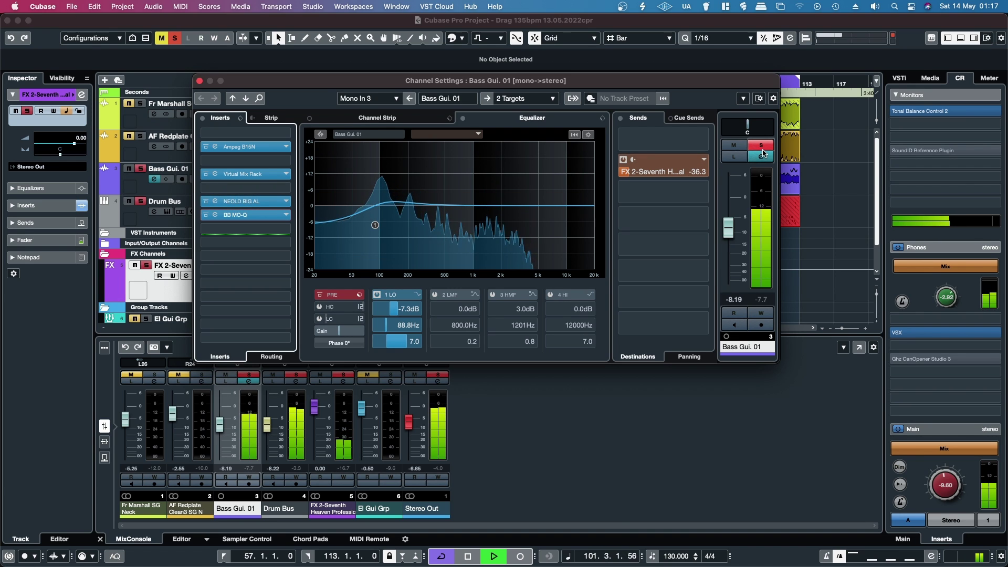
pyautogui.click(200, 82)
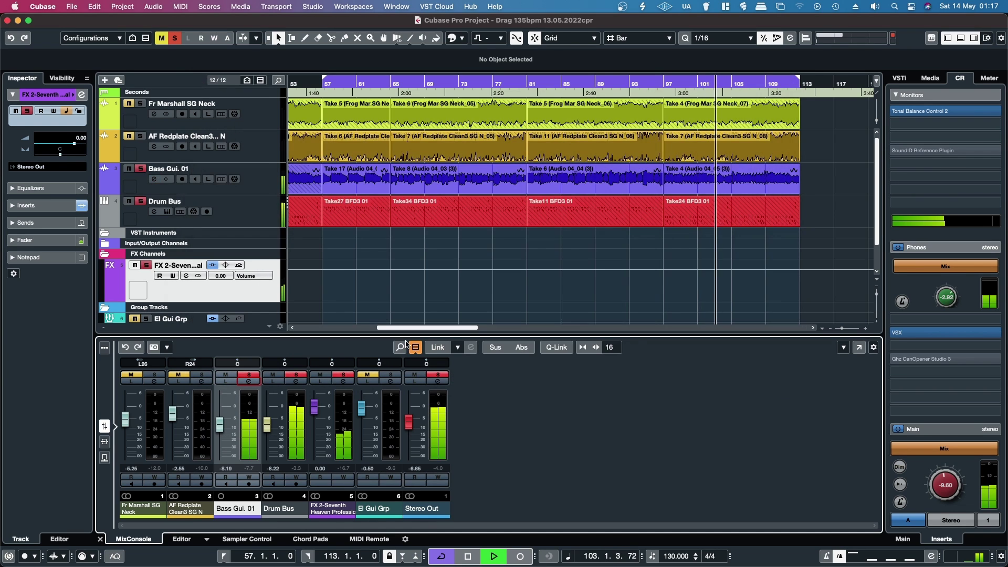
# Clear the existing solos and solo the Drum Bus, the FX 2-Seventh Heaven channel and Fr Marshall SG Neck.
pyautogui.click(440, 375)
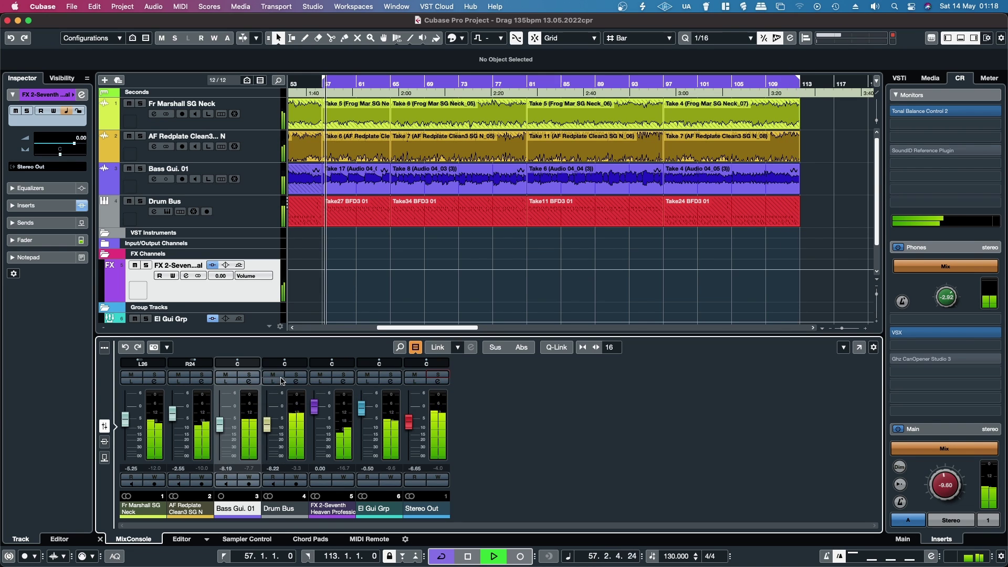
pyautogui.click(296, 374)
pyautogui.click(343, 374)
pyautogui.click(154, 374)
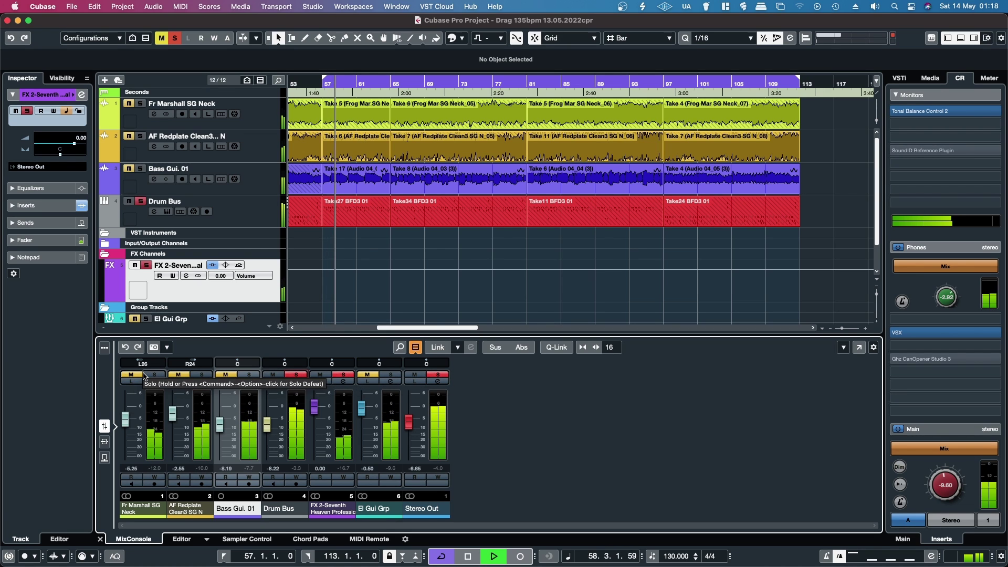
pyautogui.click(154, 381)
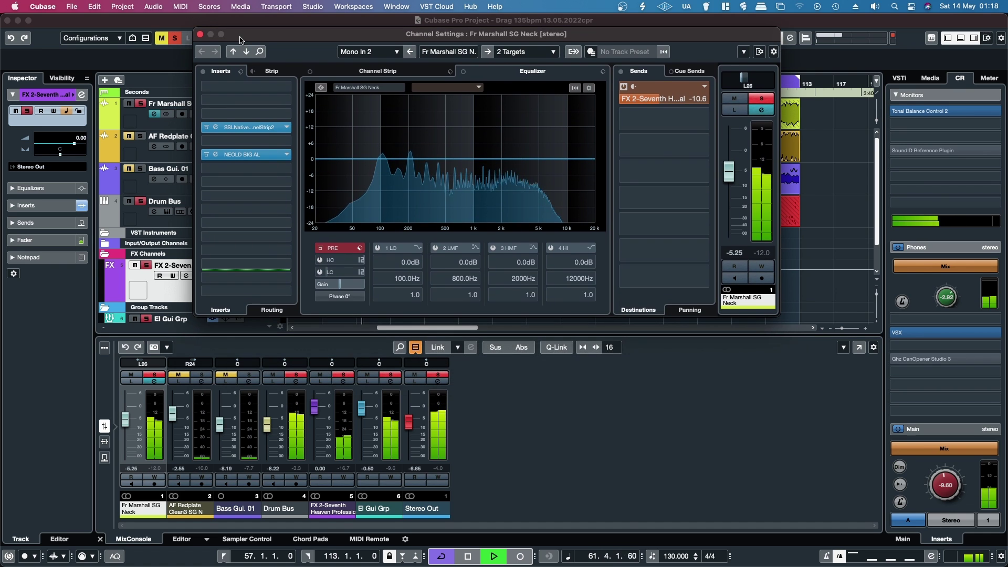
pyautogui.click(199, 80)
# Audition AF Redplate Clean3 SG N soloed with and without Fr Marshall SG Neck, leaving only the Marshall guitar soloed of the two.
pyautogui.click(202, 374)
pyautogui.click(178, 375)
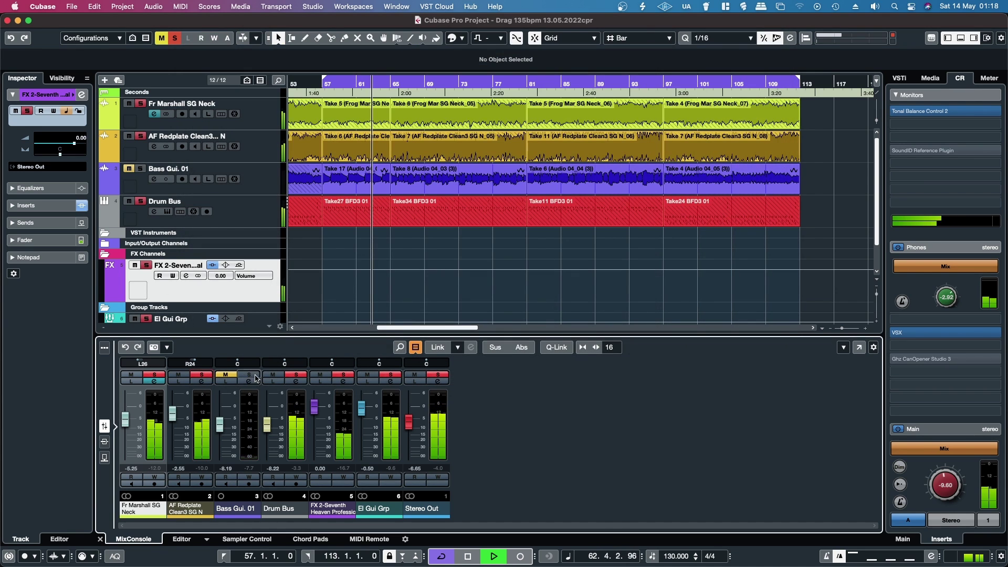
pyautogui.click(154, 374)
pyautogui.click(131, 374)
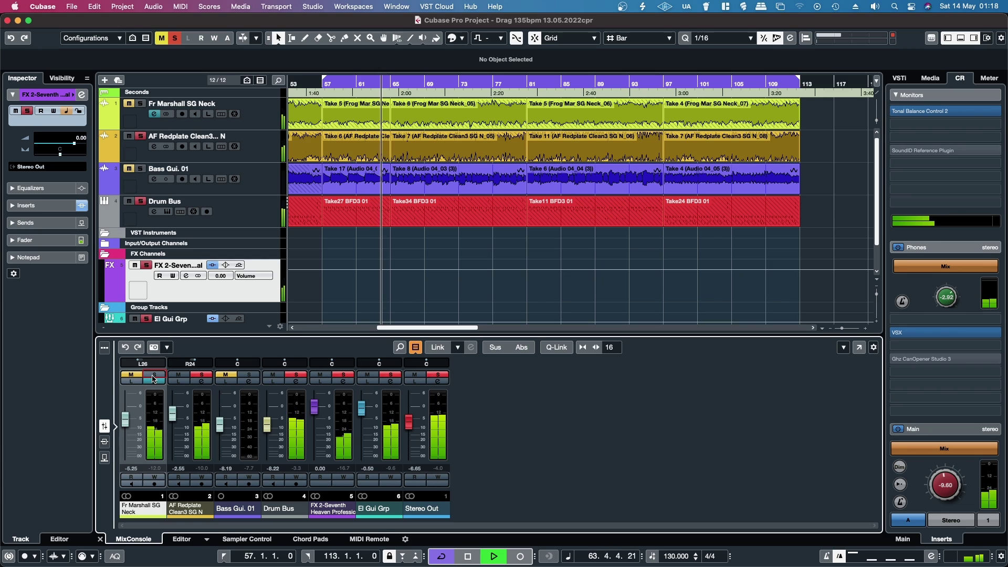
pyautogui.click(155, 374)
pyautogui.click(131, 375)
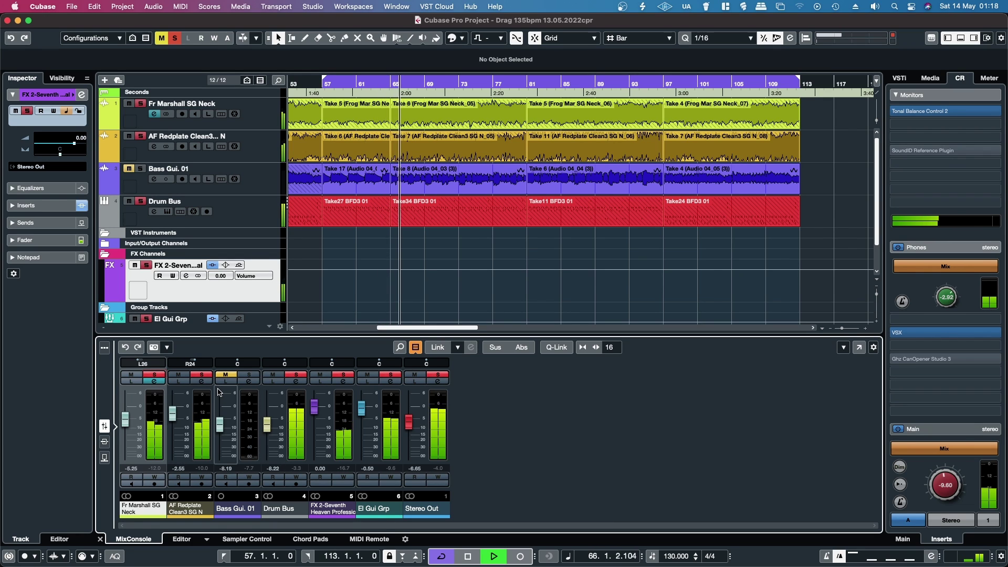
pyautogui.click(201, 374)
pyautogui.click(178, 374)
# Open the Fr Marshall SG Neck channel settings and reset its NEOLD BIG AL insert's High and Low controls to 0.0 dB.
pyautogui.click(154, 381)
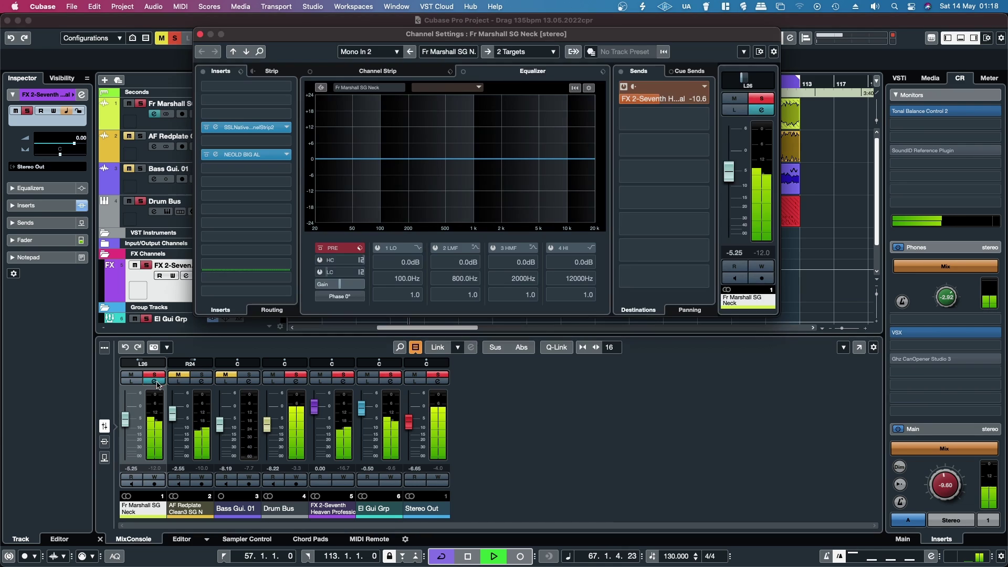
pyautogui.click(230, 154)
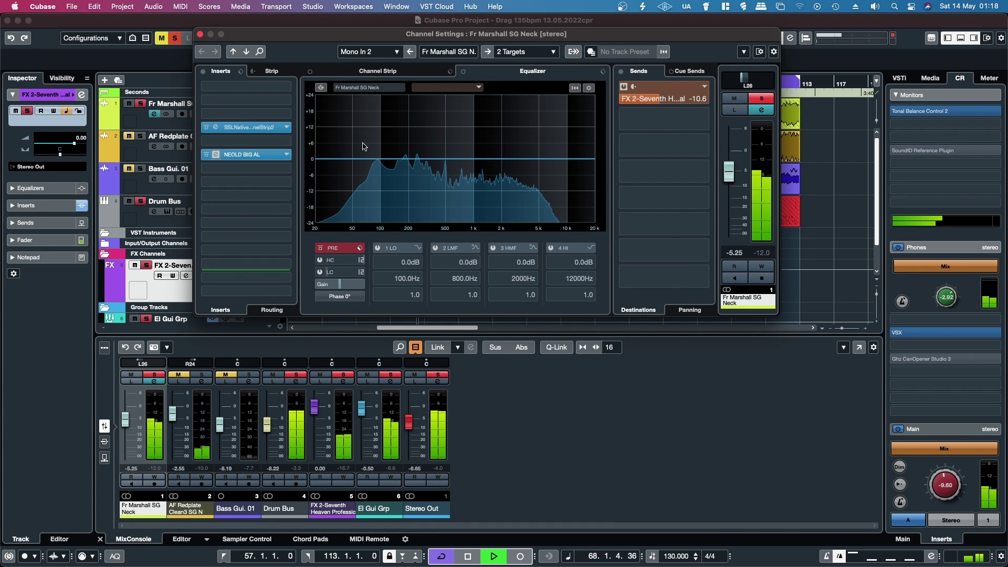
pyautogui.doubleClick(588, 236)
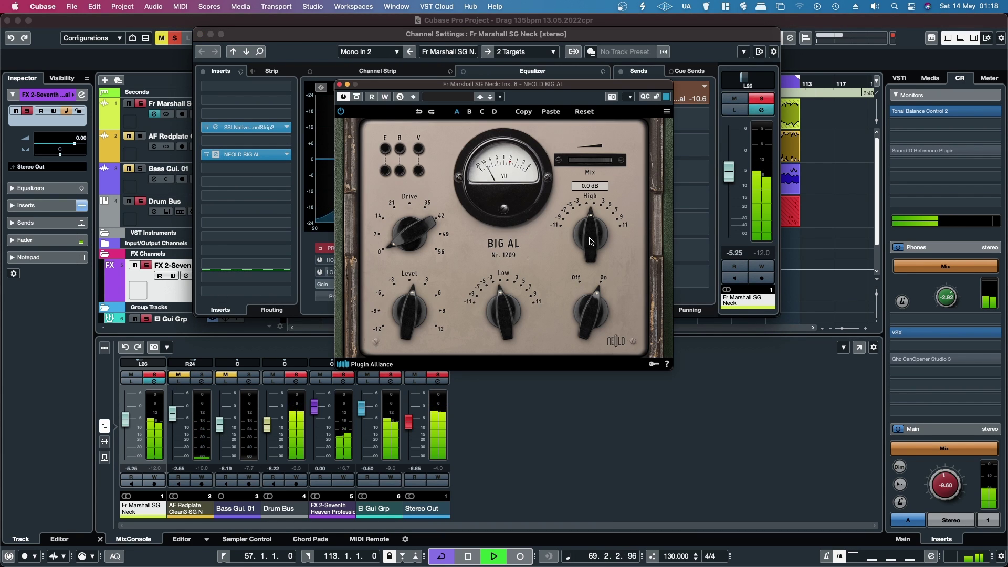
pyautogui.doubleClick(503, 310)
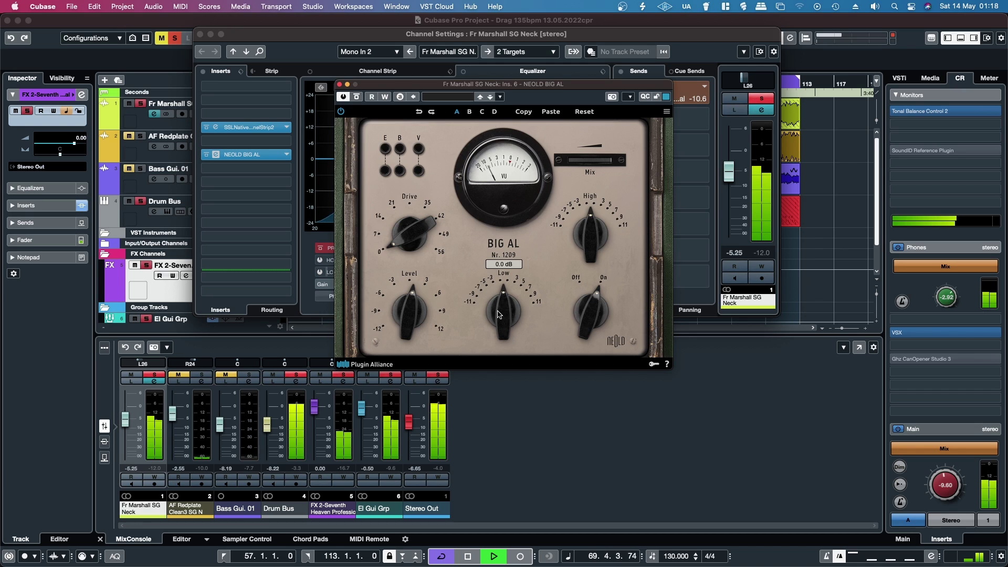
pyautogui.click(338, 85)
# Insert BB MO-Q below NEOLD BIG AL on Fr Marshall SG Neck and move its editor clear of the inserts list.
pyautogui.click(253, 188)
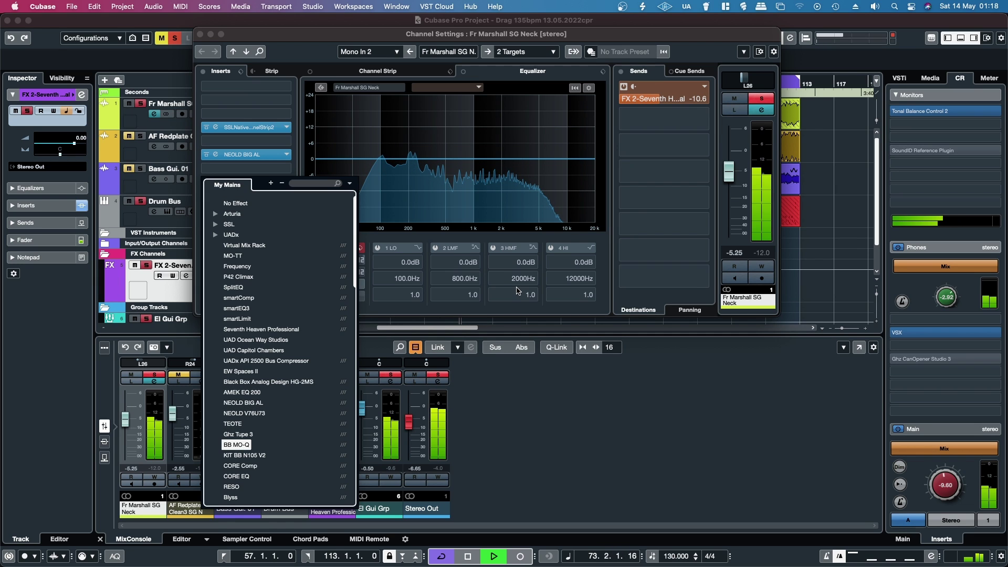
pyautogui.press('Return')
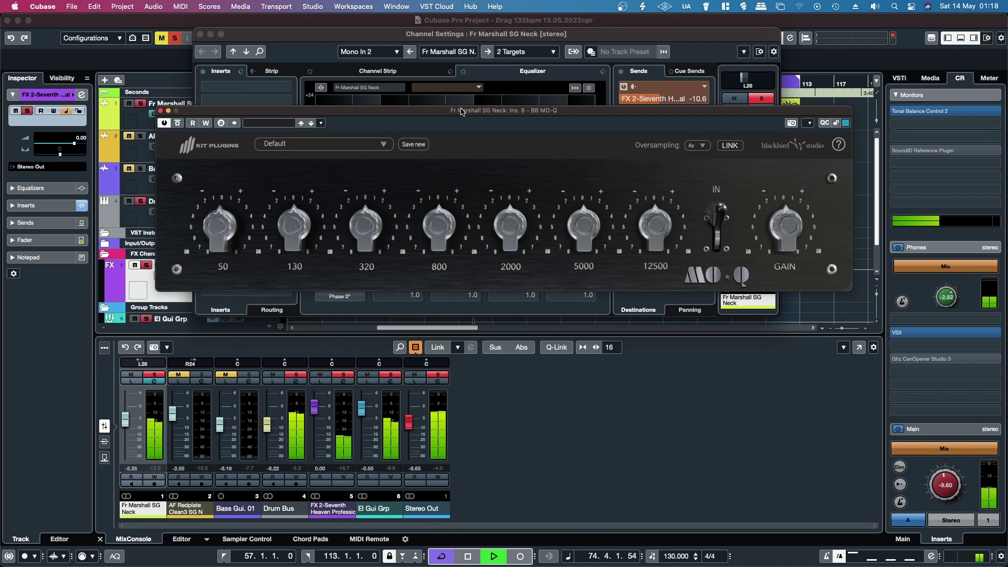
pyautogui.moveTo(461, 112); pyautogui.dragTo(447, 197)
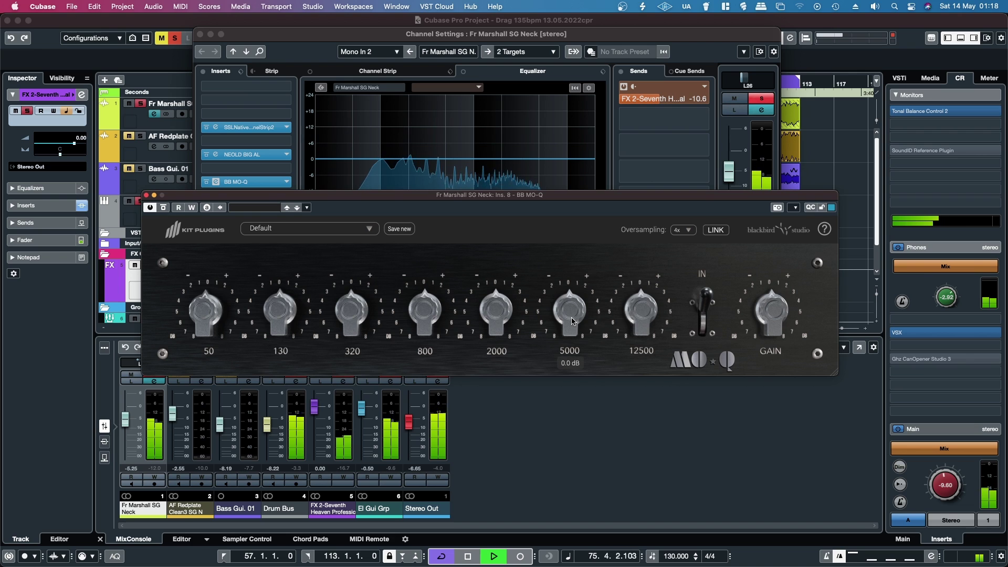
# Boost the guitar MO-Q's 5000 band to 1.4 dB and its 2000 and 800 bands to 1.3 dB each.
pyautogui.moveTo(572, 321); pyautogui.dragTo(557, 297)
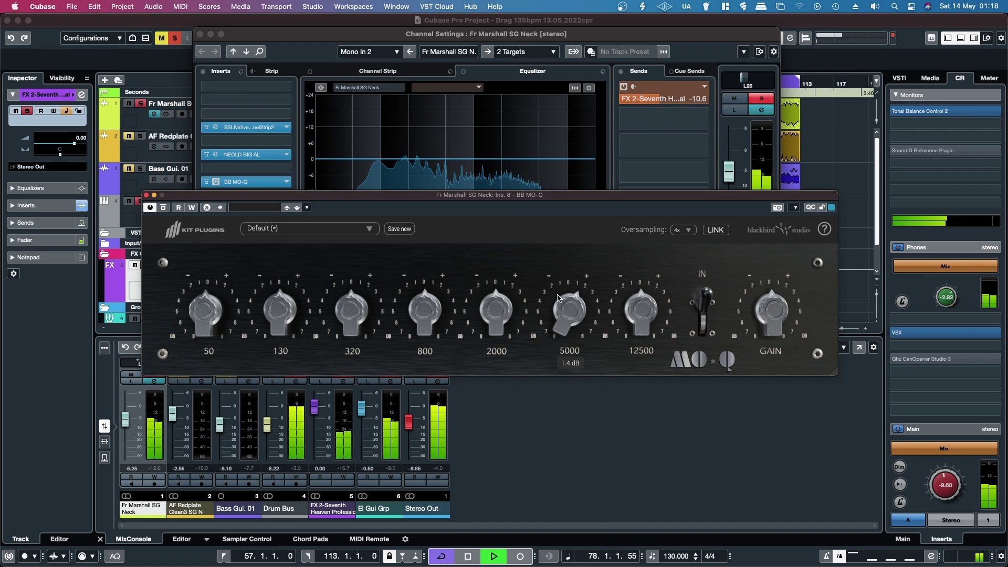
pyautogui.moveTo(494, 316); pyautogui.dragTo(494, 301)
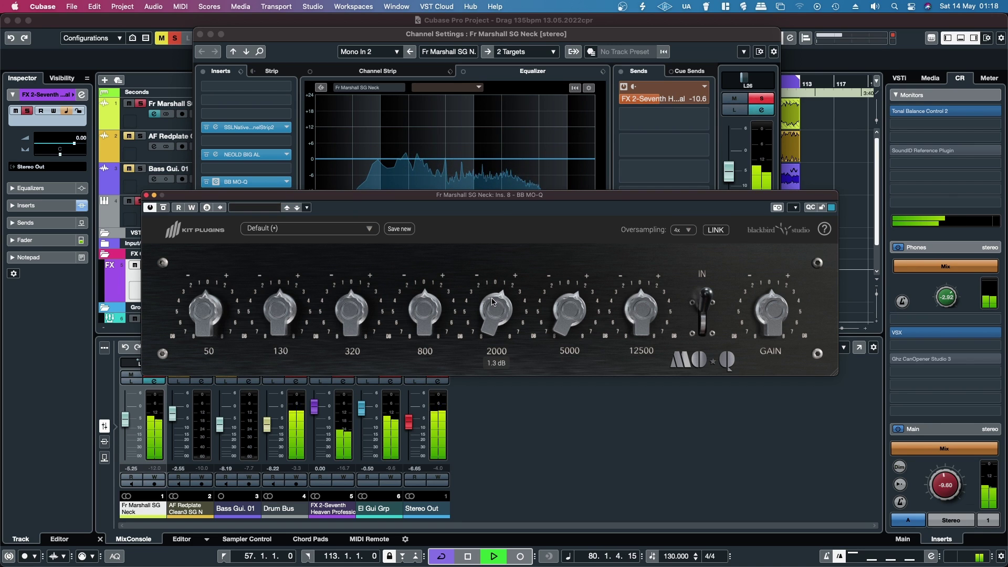
pyautogui.moveTo(425, 305); pyautogui.dragTo(424, 312)
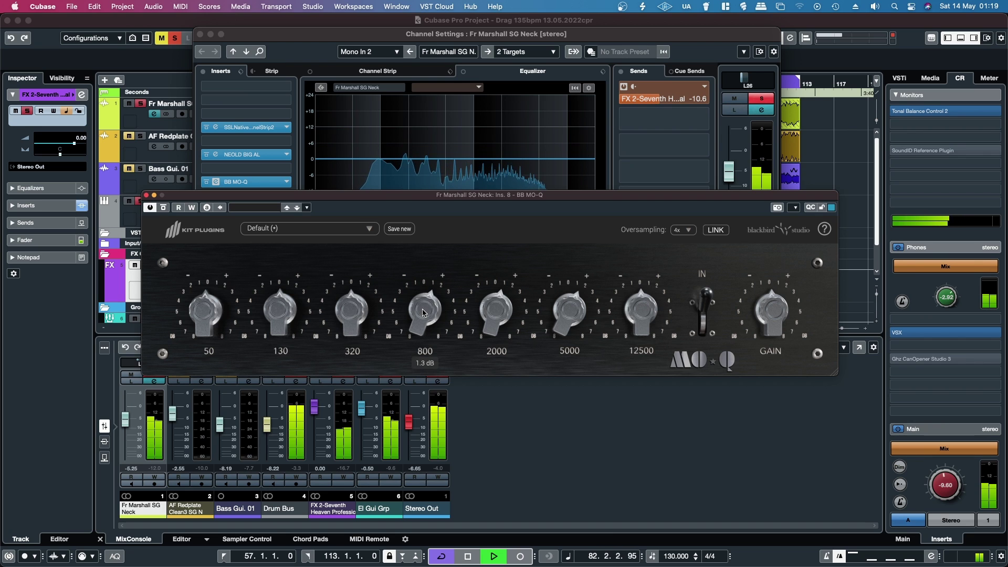
# Cut the guitar MO-Q's 50 band to -3.9 dB and 12500 to -1.4 dB, and boost 130 and 320 slightly.
pyautogui.moveTo(182, 313); pyautogui.dragTo(194, 339)
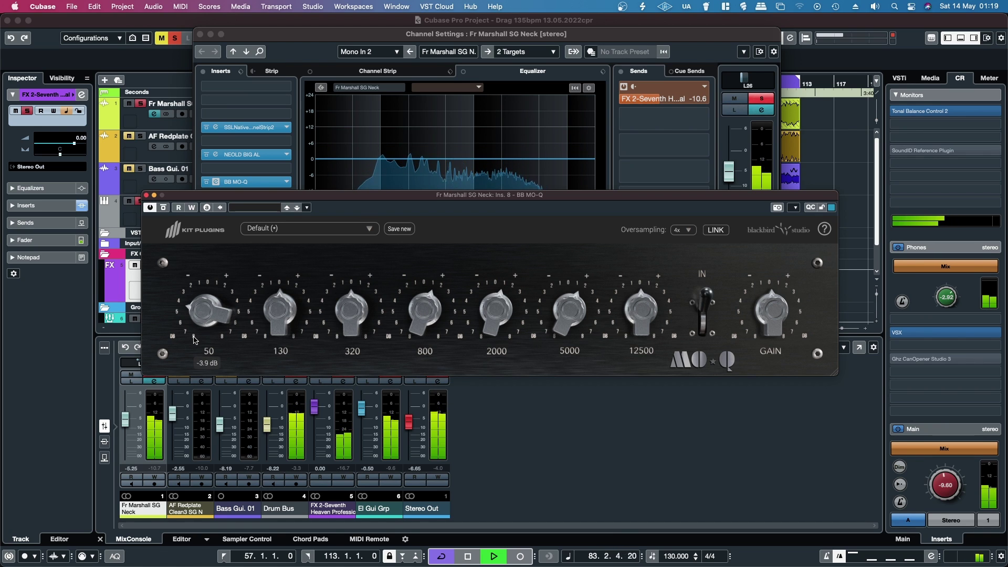
pyautogui.moveTo(276, 330); pyautogui.dragTo(357, 306)
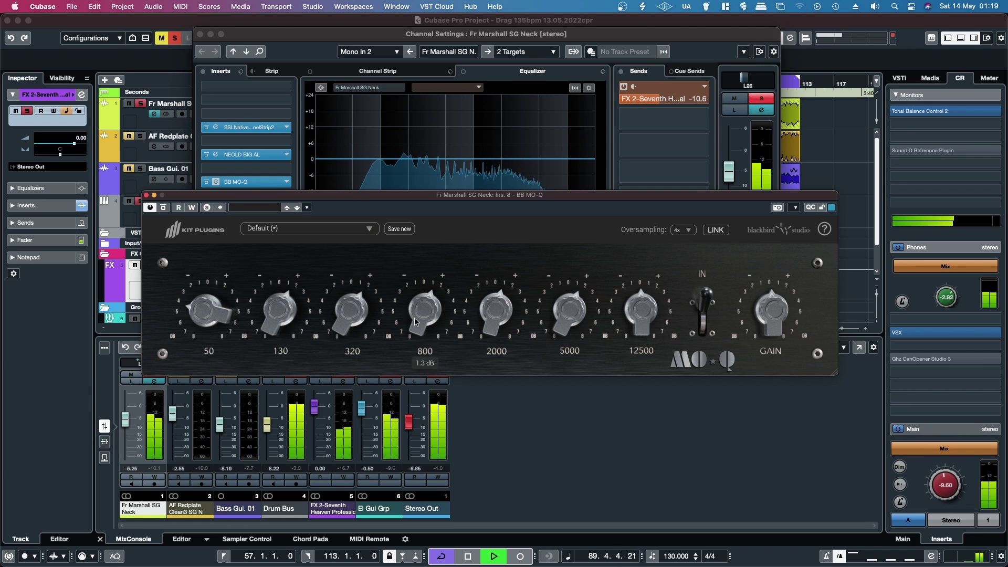
pyautogui.moveTo(645, 328)
pyautogui.mouseDown()
pyautogui.moveTo(636, 289)
pyautogui.moveTo(634, 345)
pyautogui.moveTo(630, 327)
pyautogui.mouseUp()
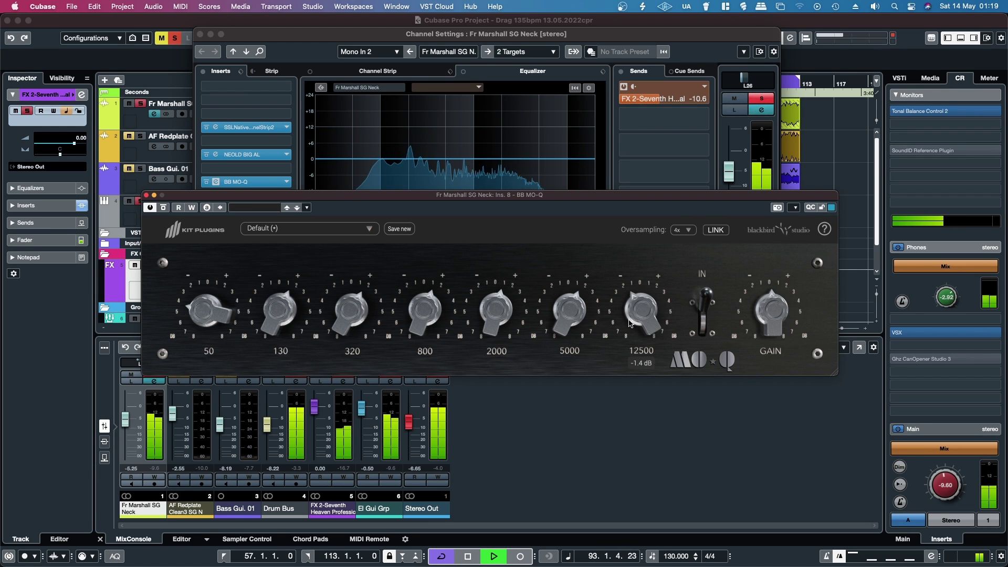
# Lower the guitar MO-Q's output gain slightly and compare the sound with the equalizer switched in and out.
pyautogui.click(701, 319)
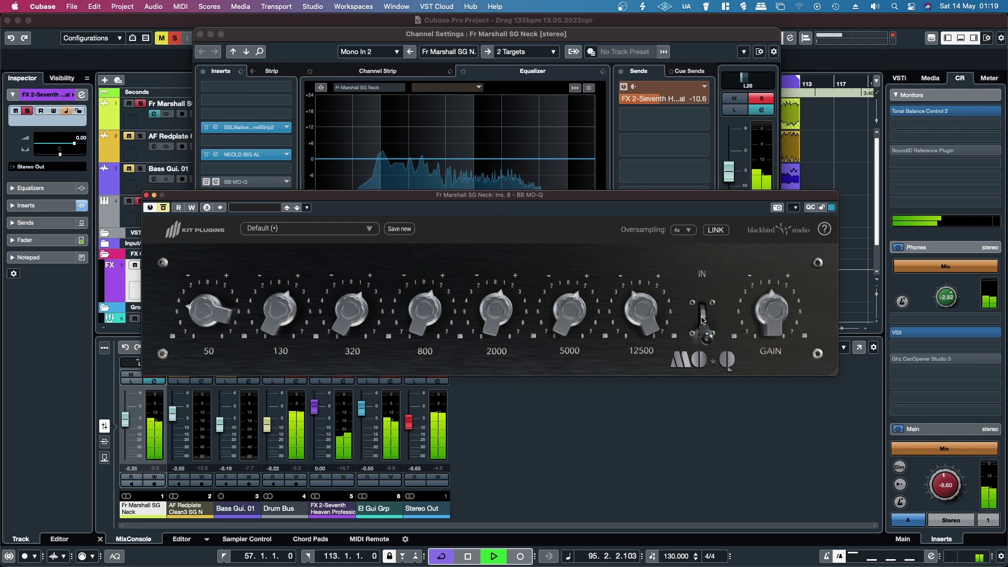
pyautogui.click(702, 319)
pyautogui.moveTo(766, 311); pyautogui.dragTo(764, 323)
pyautogui.click(703, 314)
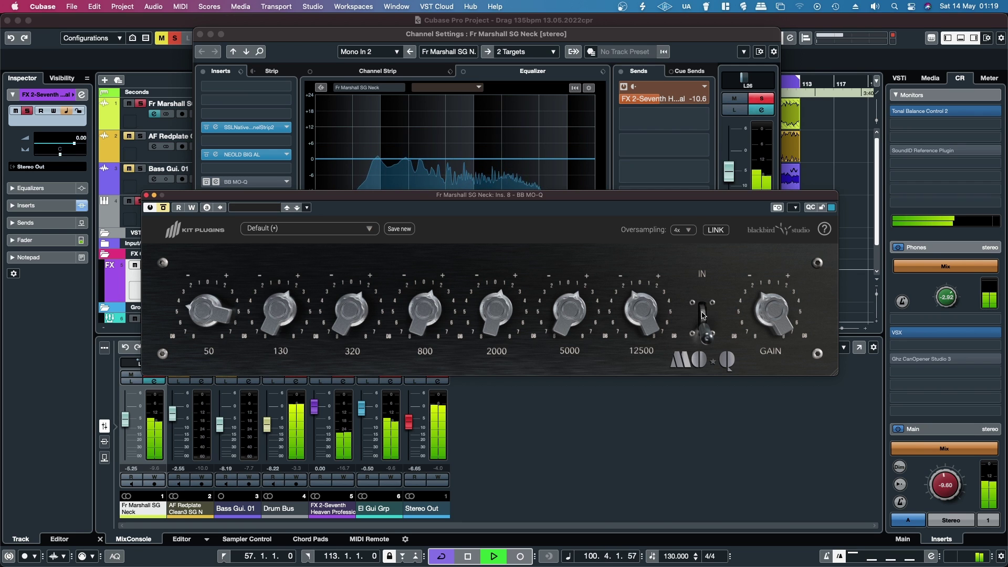
pyautogui.click(703, 315)
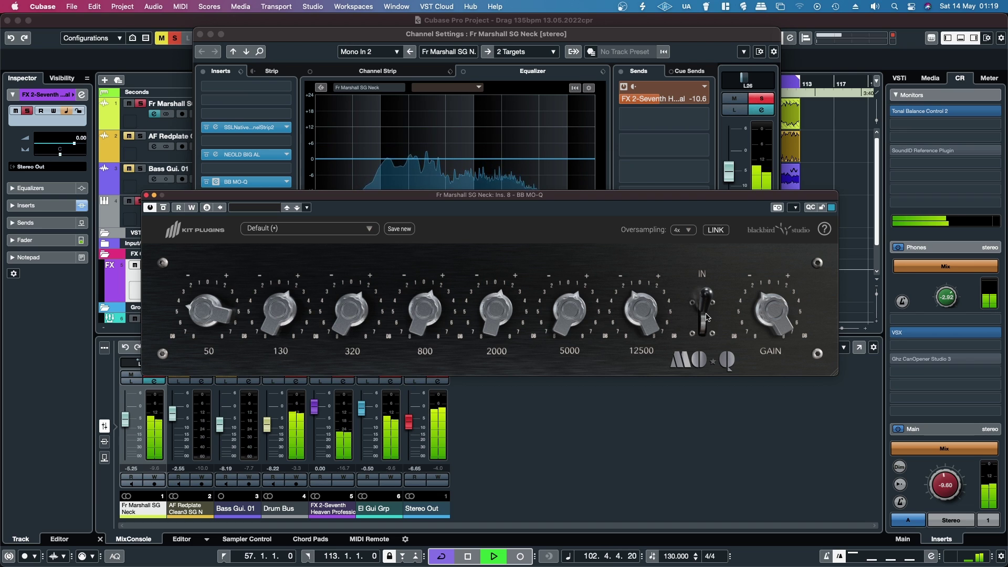
# Close the guitar MO-Q editor and compare playback with Fr Marshall SG Neck unsoloed and soloed again.
pyautogui.click(147, 196)
pyautogui.click(761, 98)
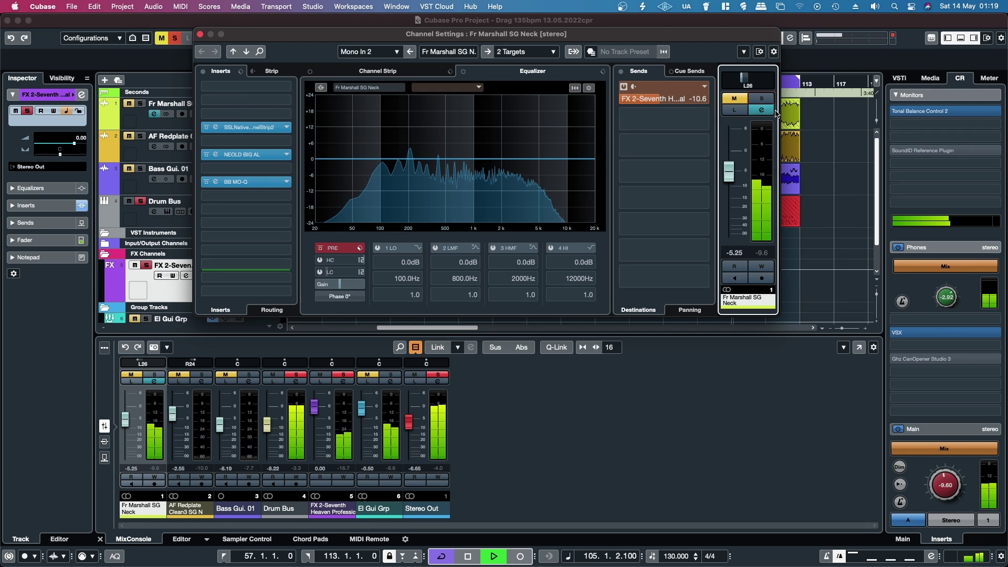
pyautogui.click(761, 98)
pyautogui.click(734, 98)
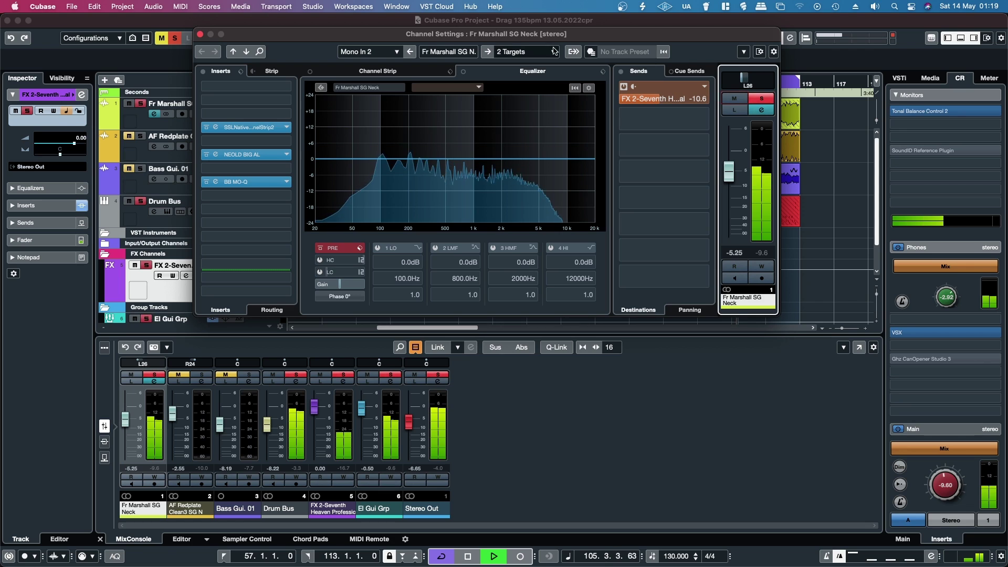
# Close the guitar's channel settings, clear all solos and raise the Bass Gui. 01 fader to -7.04.
pyautogui.click(200, 34)
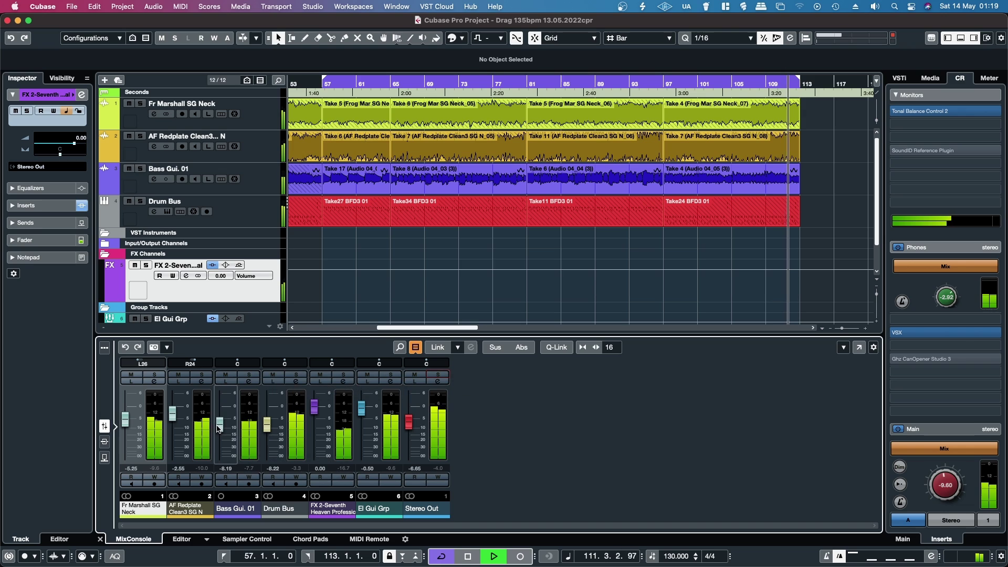
pyautogui.moveTo(219, 428); pyautogui.dragTo(221, 428)
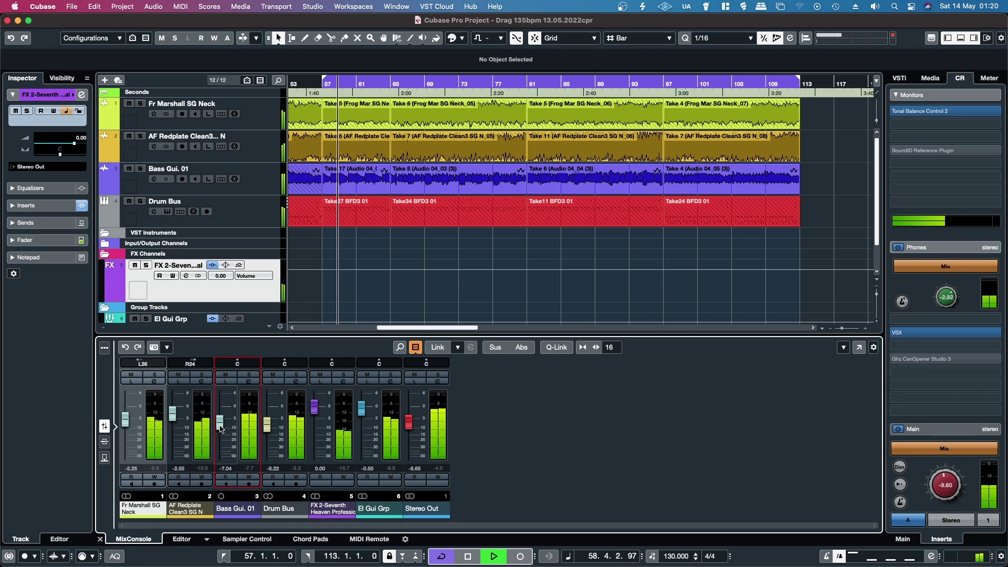
# Solo the Drum Bus and AF Redplate Clean3 SG N and open the guitar's channel settings.
pyautogui.click(302, 375)
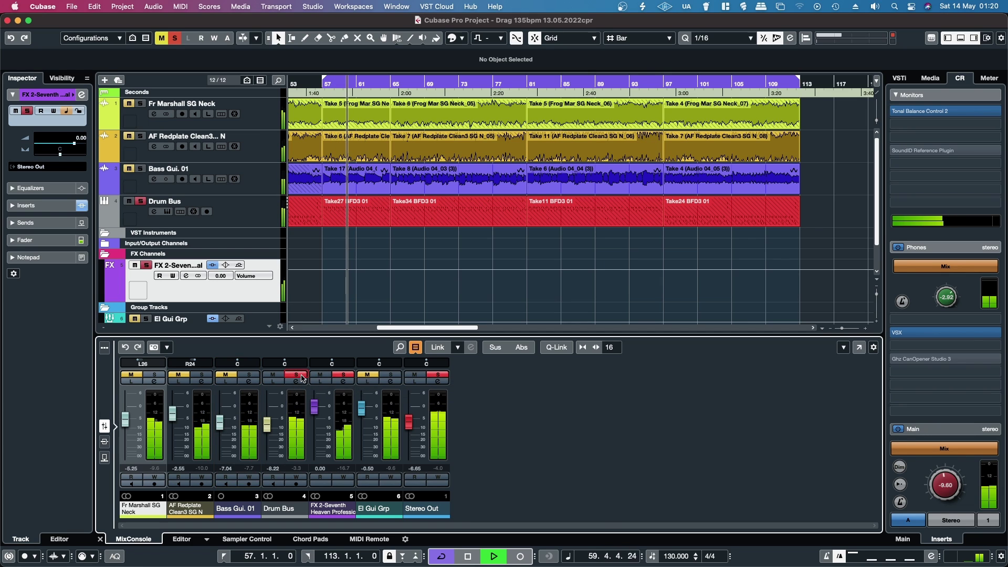
pyautogui.click(201, 375)
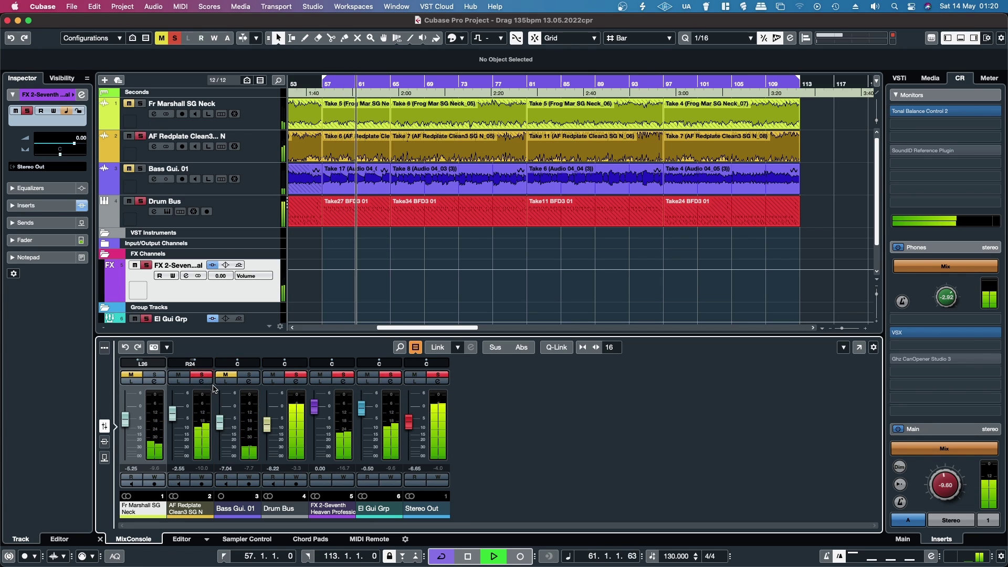
pyautogui.click(202, 381)
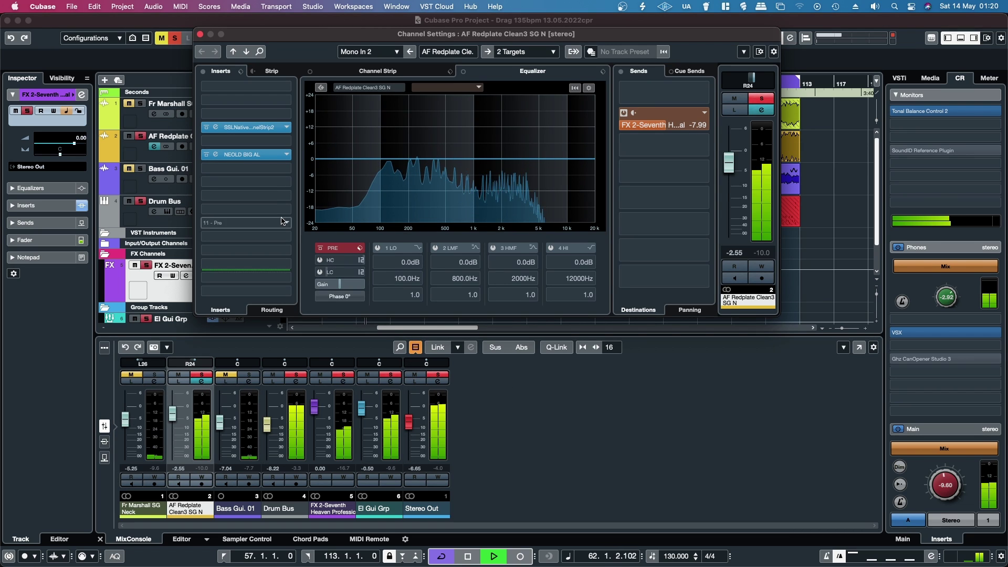
# Reset the High and Low controls of the guitar's NEOLD BIG AL to zero and close its editor.
pyautogui.click(247, 154)
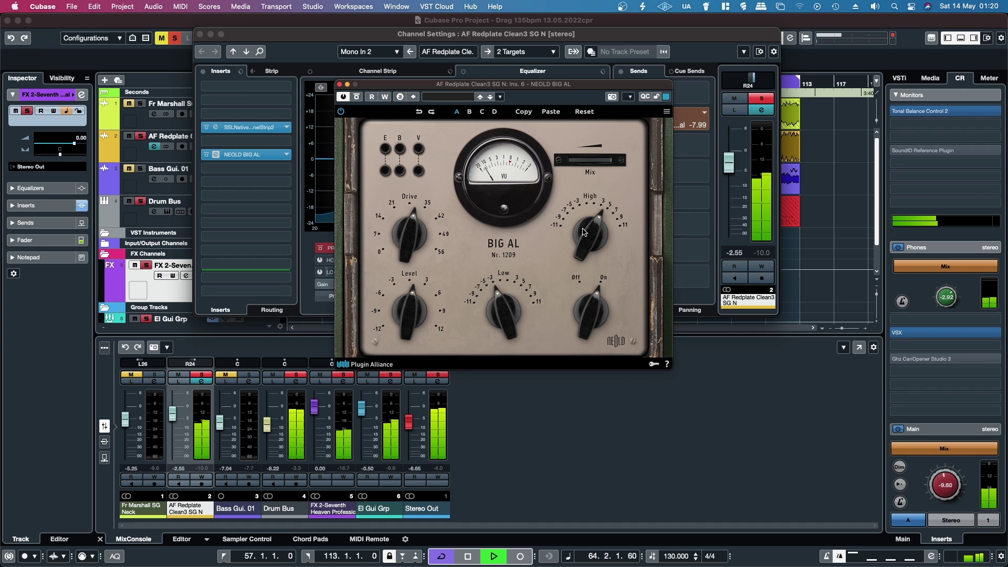
pyautogui.doubleClick(584, 232)
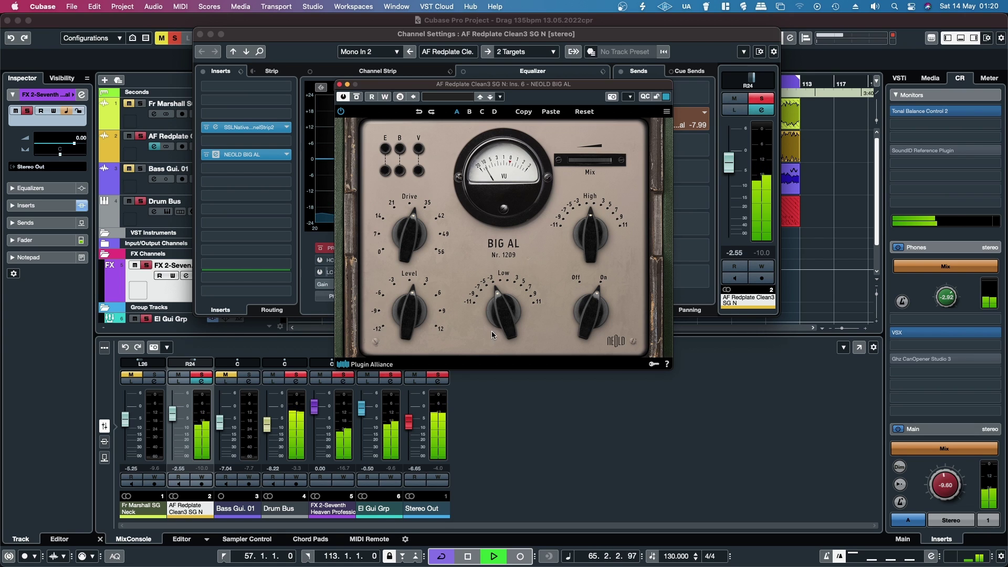
pyautogui.doubleClick(510, 318)
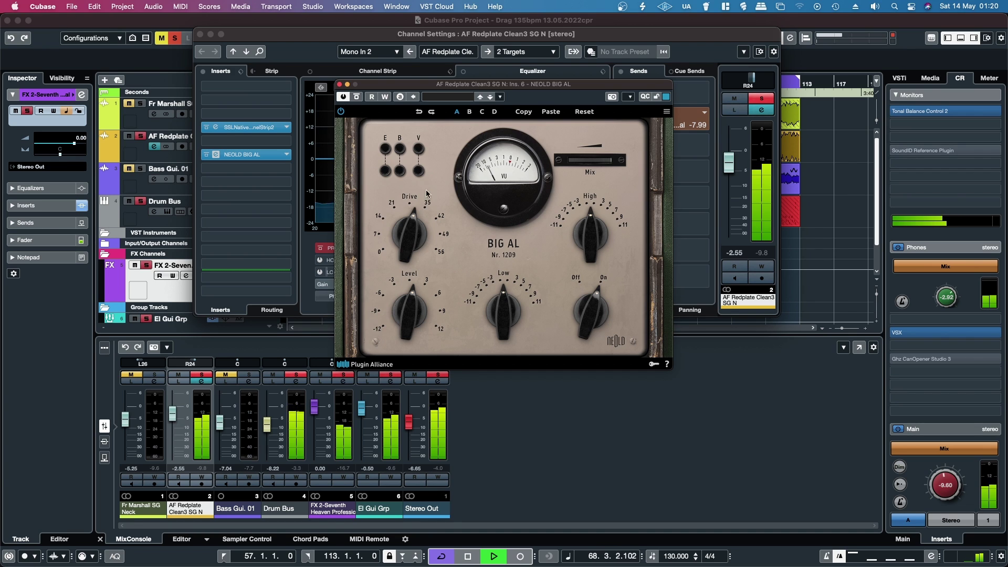
pyautogui.click(340, 85)
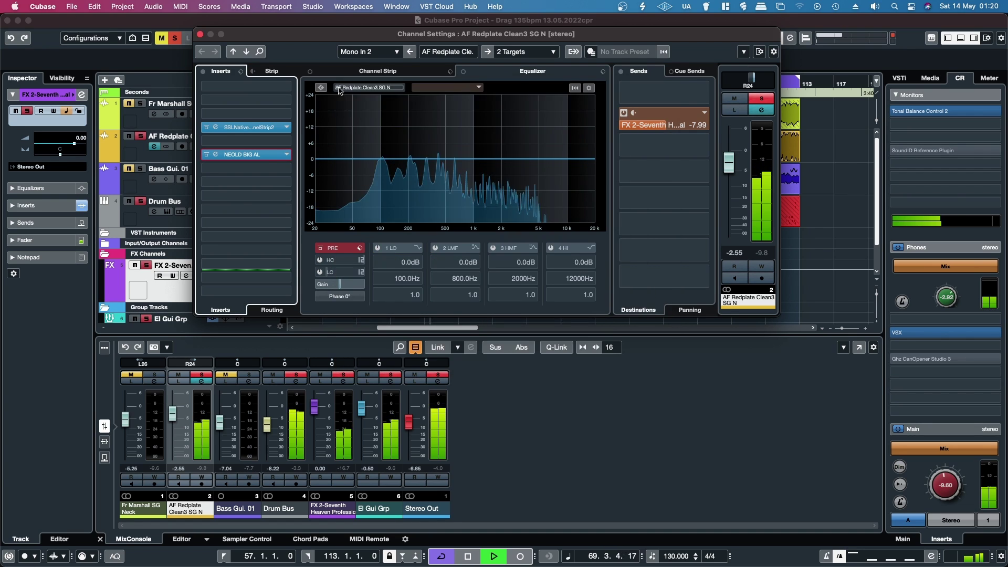
# Insert BB MO-Q in slot 8 of AF Redplate Clean3 SG N and set 50 to -3.0 dB, 130 to 2.6 dB and 320 to 1.0 dB.
pyautogui.click(246, 181)
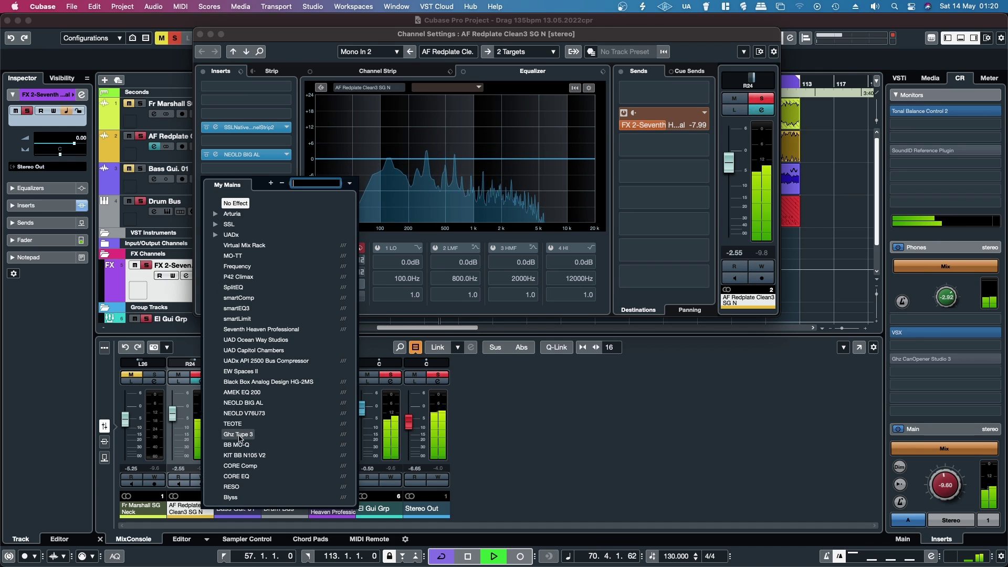
pyautogui.click(454, 267)
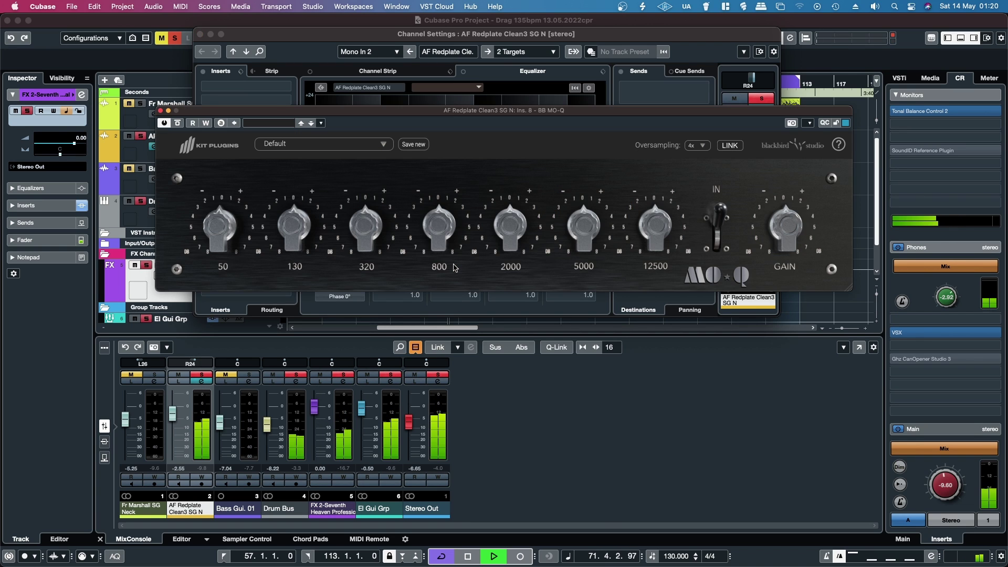
pyautogui.moveTo(209, 231)
pyautogui.mouseDown()
pyautogui.moveTo(210, 250)
pyautogui.moveTo(208, 240)
pyautogui.mouseUp()
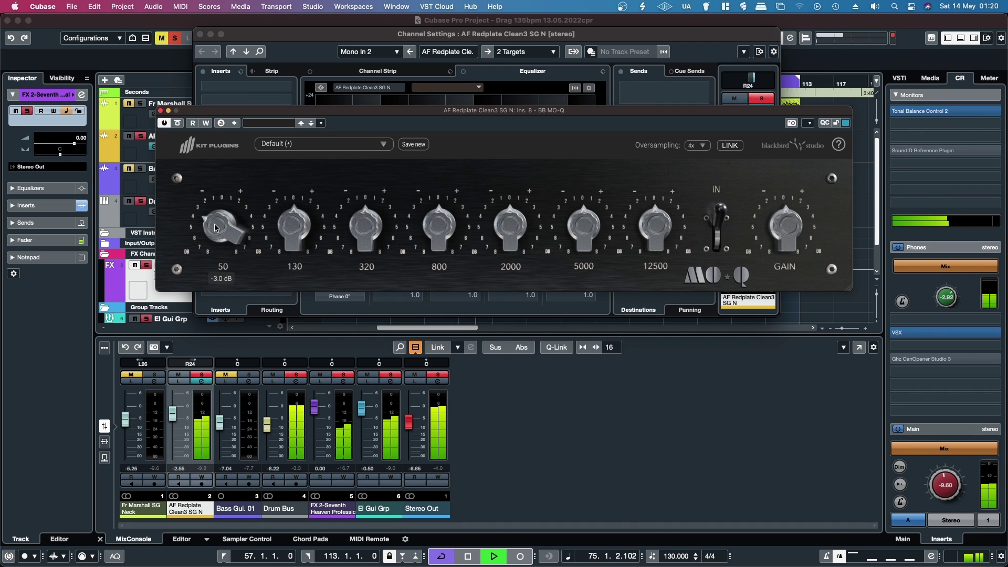
pyautogui.moveTo(286, 248); pyautogui.dragTo(282, 211)
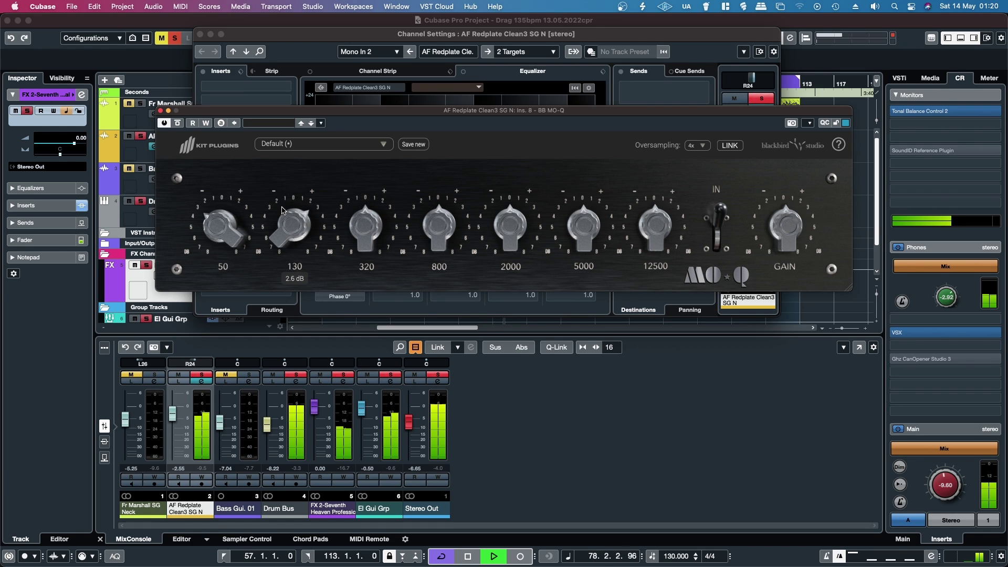
pyautogui.moveTo(365, 241)
pyautogui.mouseDown()
pyautogui.moveTo(364, 218)
pyautogui.moveTo(362, 233)
pyautogui.mouseUp()
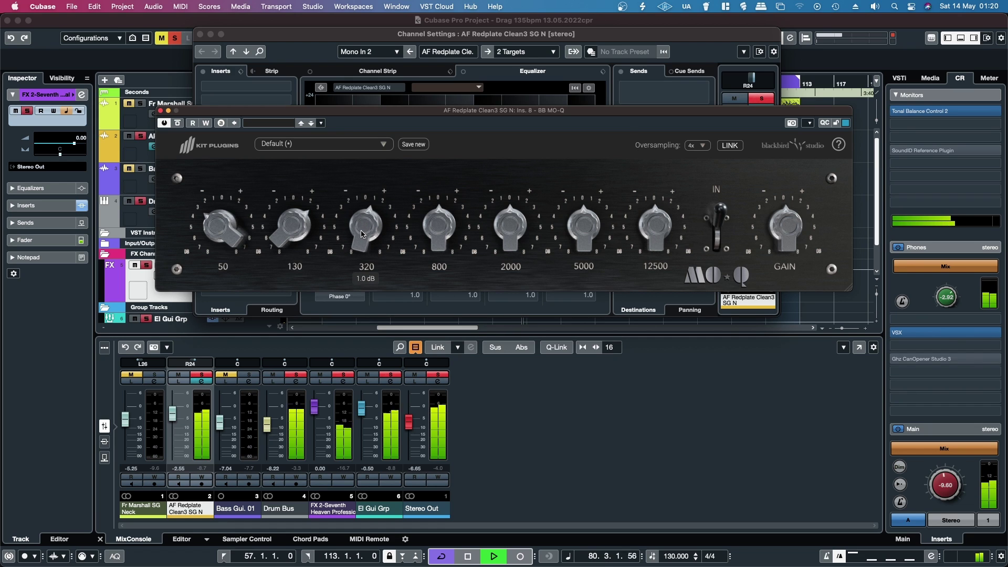
# Set the MO-Q's 800 band to -1.5 dB, 2000 to 1.6 dB, 5000 to 1.9 dB and 12500 to 2.0 dB.
pyautogui.moveTo(439, 242)
pyautogui.moveTo(438, 242)
pyautogui.mouseDown()
pyautogui.moveTo(439, 228)
pyautogui.moveTo(435, 253)
pyautogui.mouseUp()
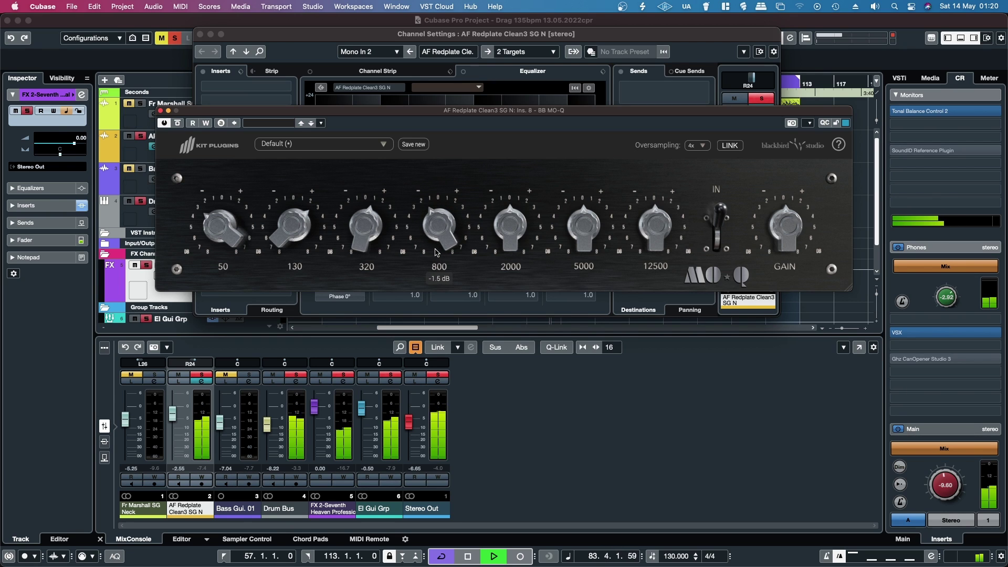
pyautogui.moveTo(506, 246)
pyautogui.mouseDown()
pyautogui.moveTo(503, 224)
pyautogui.moveTo(500, 232)
pyautogui.mouseUp()
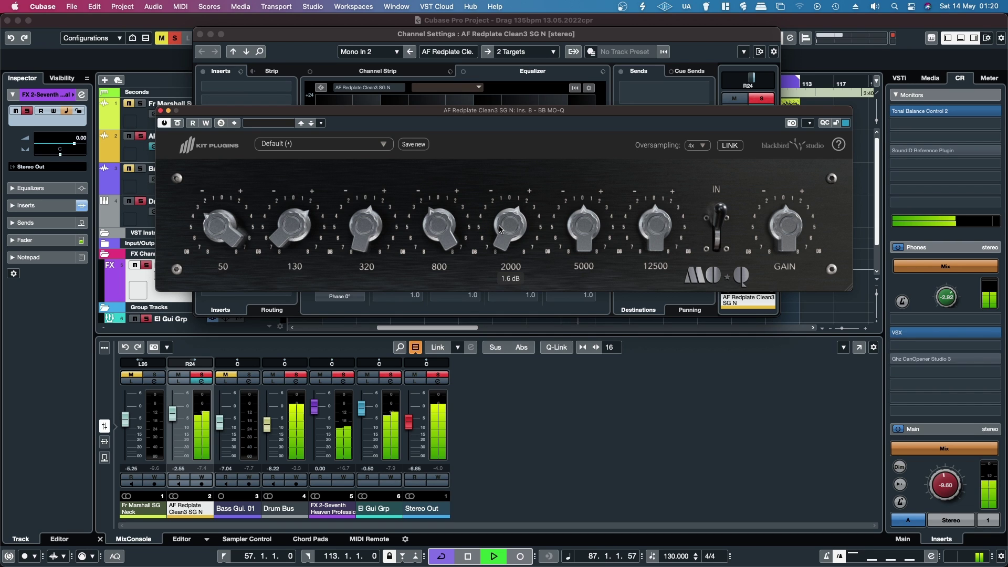
pyautogui.moveTo(577, 231); pyautogui.dragTo(575, 226)
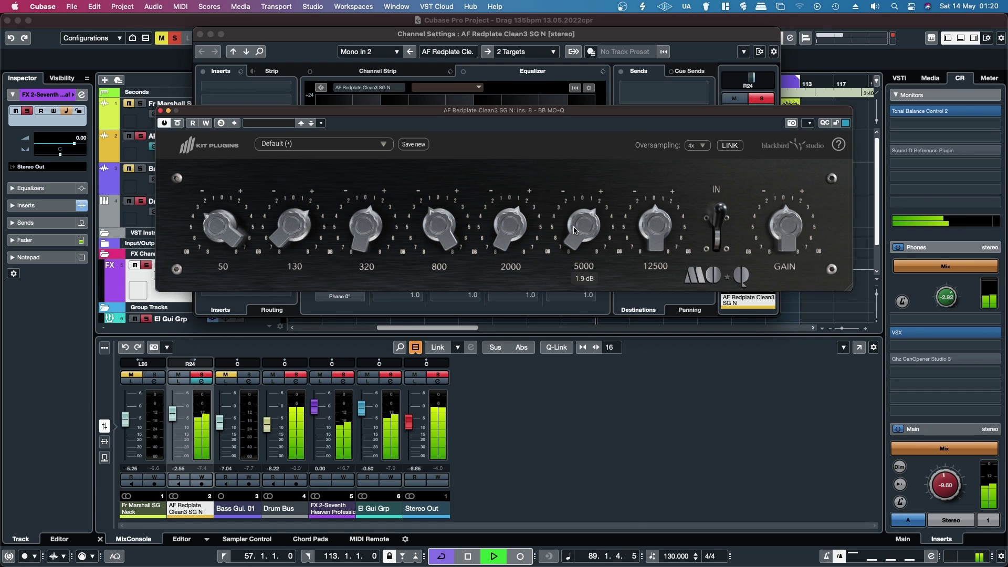
pyautogui.moveTo(659, 246); pyautogui.dragTo(652, 217)
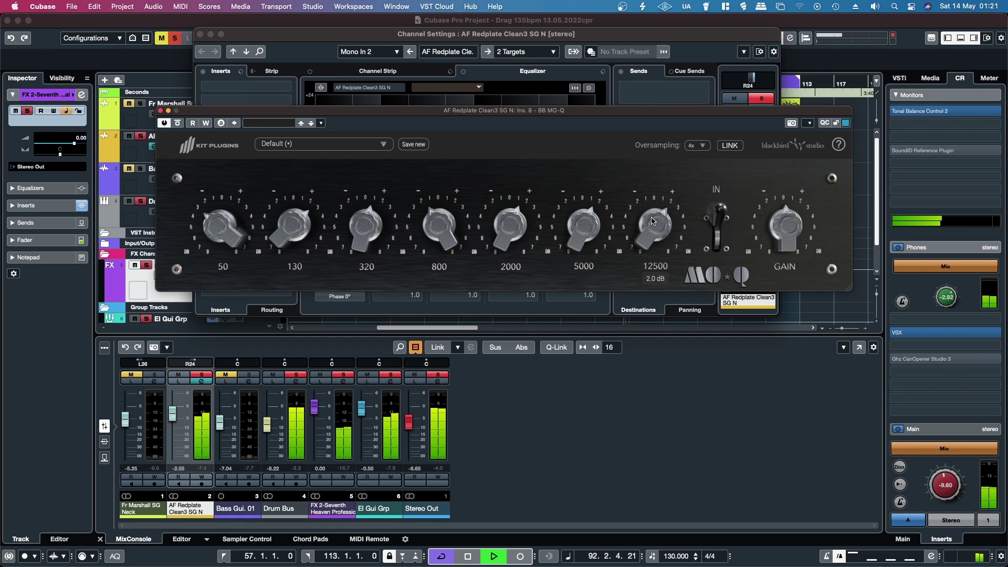
# Lower the MO-Q's output gain to -1.8 dB and compare the sound with the equalizer switched in and out.
pyautogui.click(716, 236)
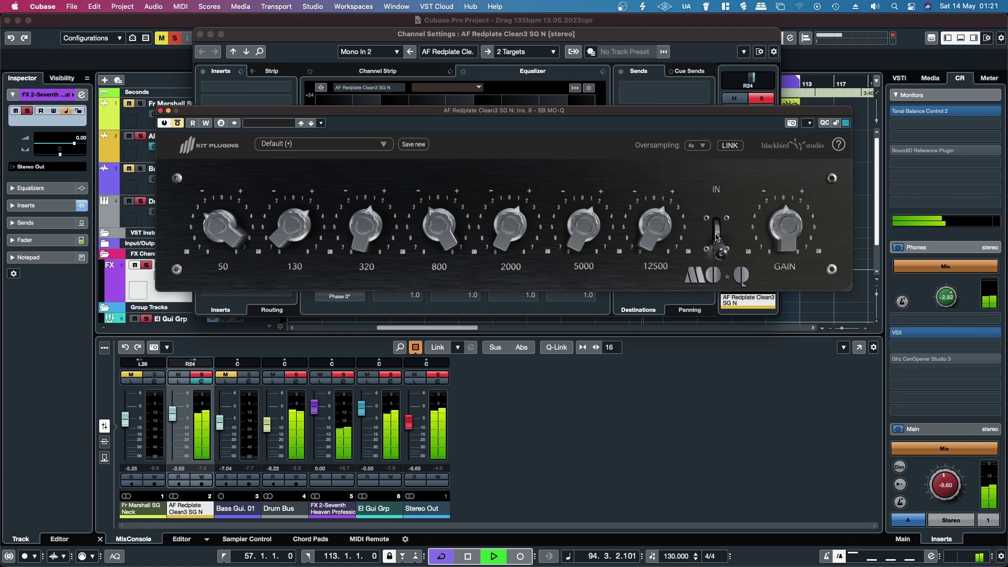
pyautogui.click(716, 236)
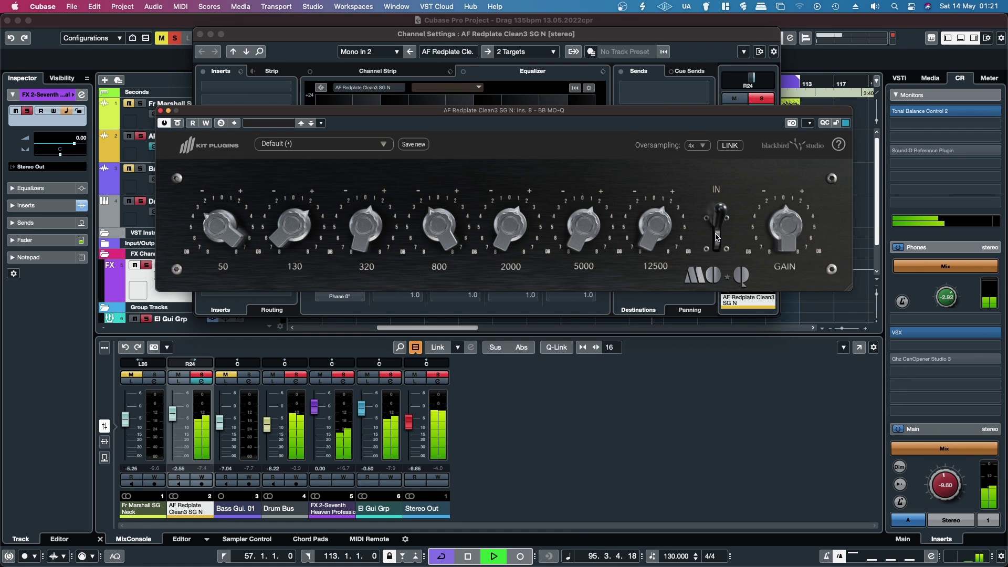
pyautogui.moveTo(768, 227); pyautogui.dragTo(771, 240)
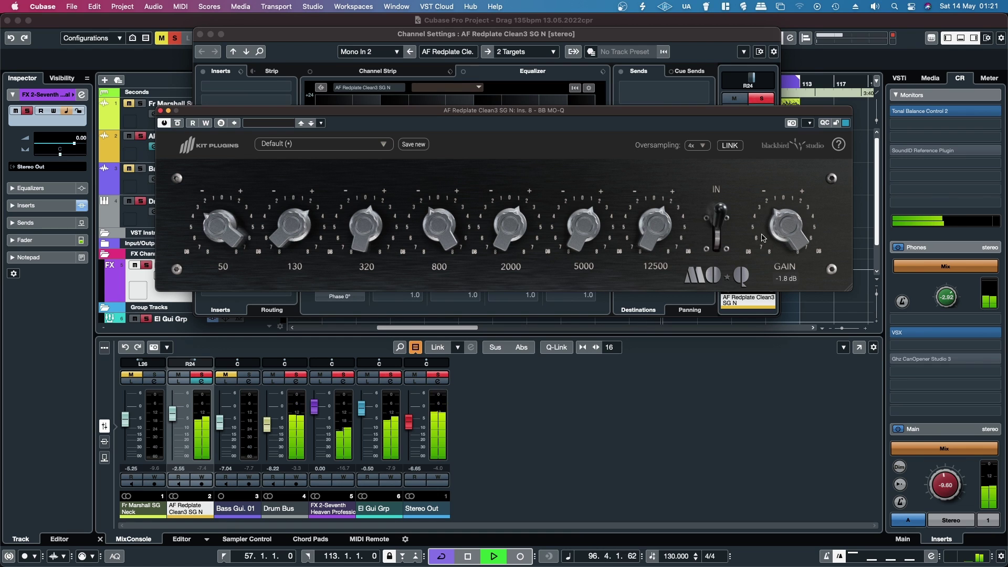
pyautogui.click(719, 234)
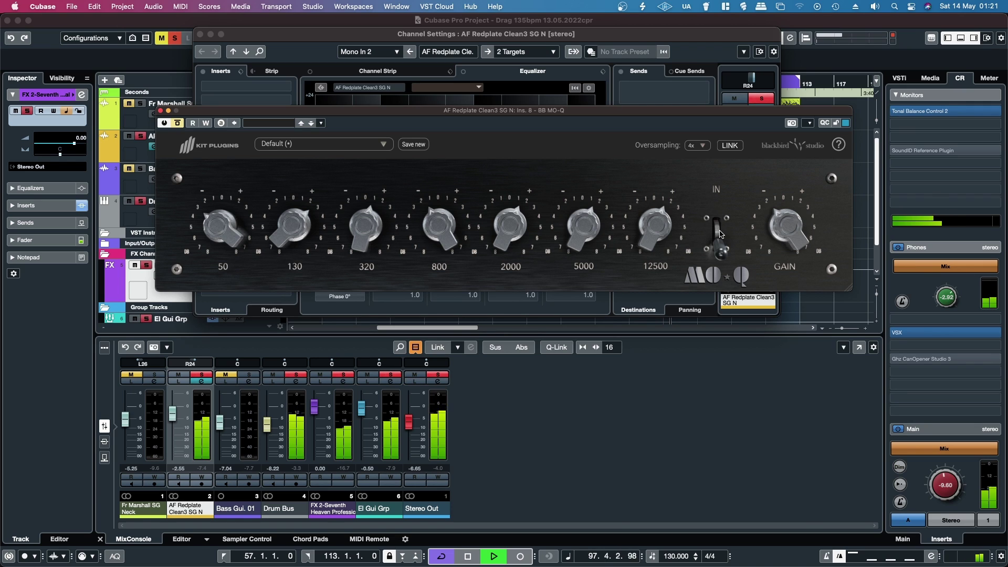
pyautogui.click(720, 234)
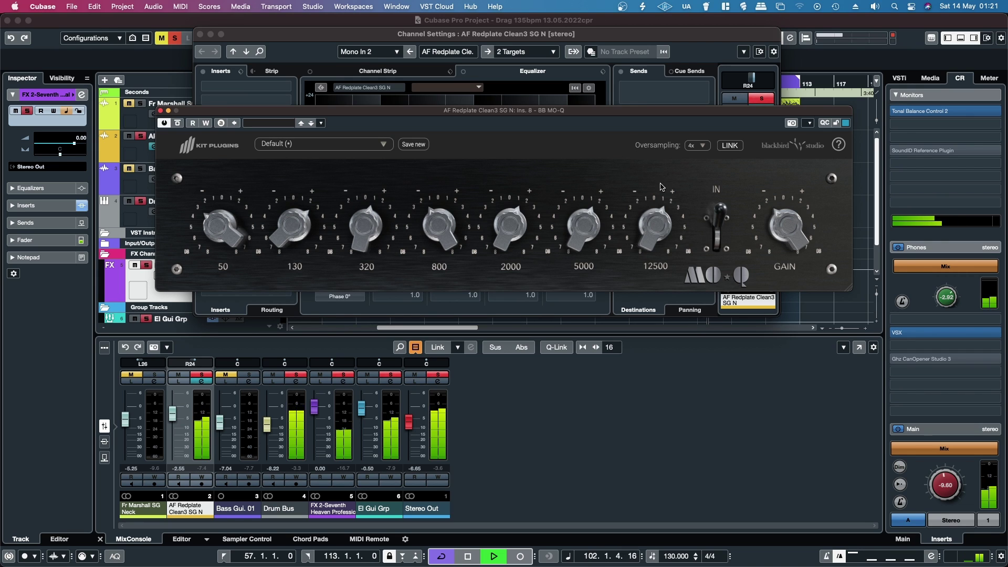
# Display the MO-Q's oversampling choices without picking another one and move the editor window lower.
pyautogui.click(694, 146)
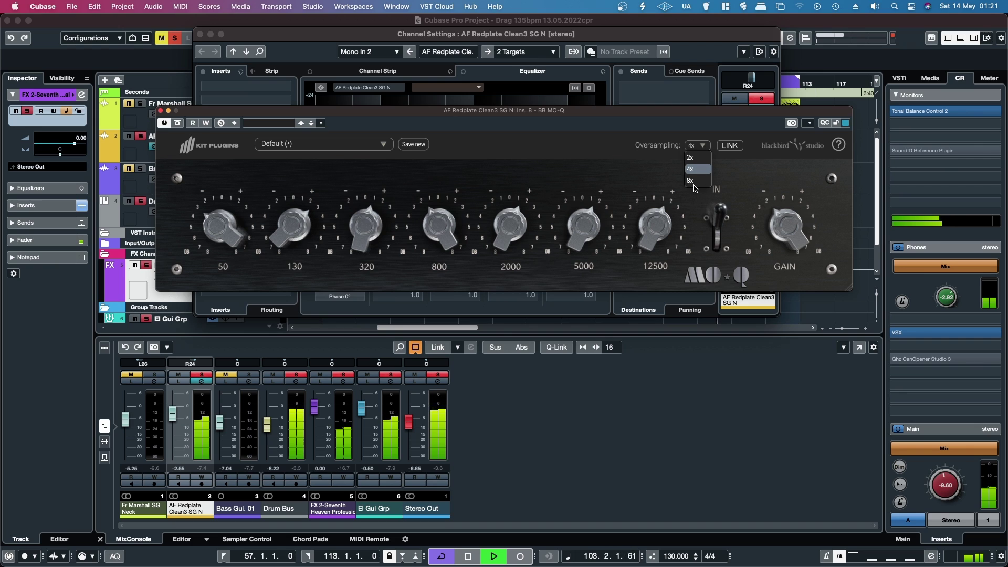
pyautogui.click(549, 149)
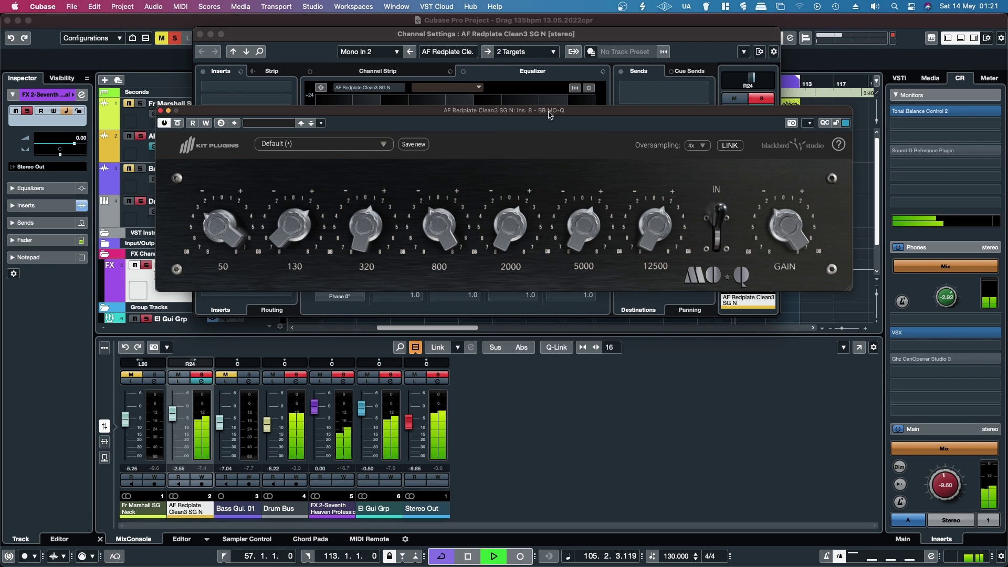
pyautogui.moveTo(549, 115); pyautogui.dragTo(541, 165)
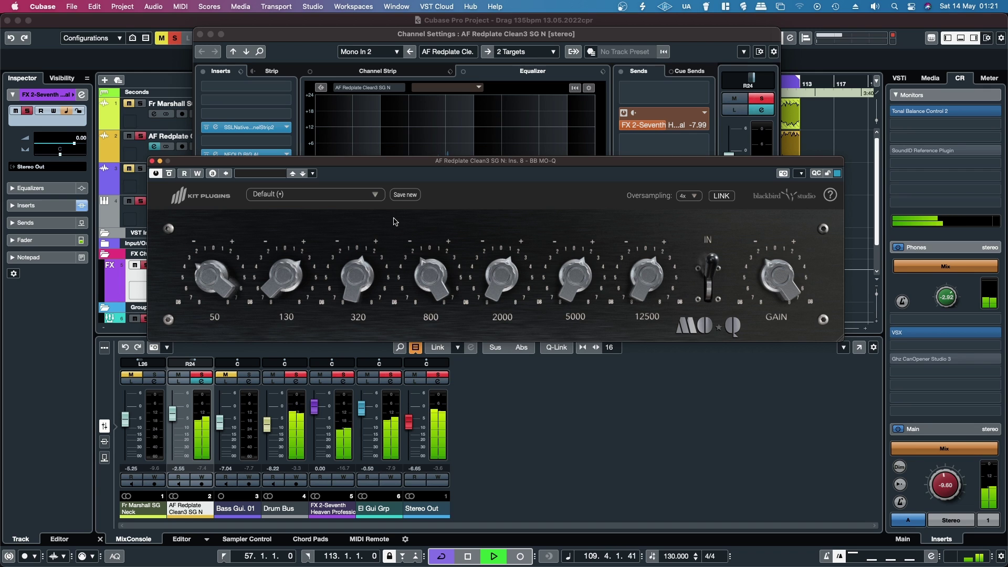
# Close the MO-Q editor and the AF Redplate channel settings, and clear all solos.
pyautogui.click(151, 160)
pyautogui.click(201, 34)
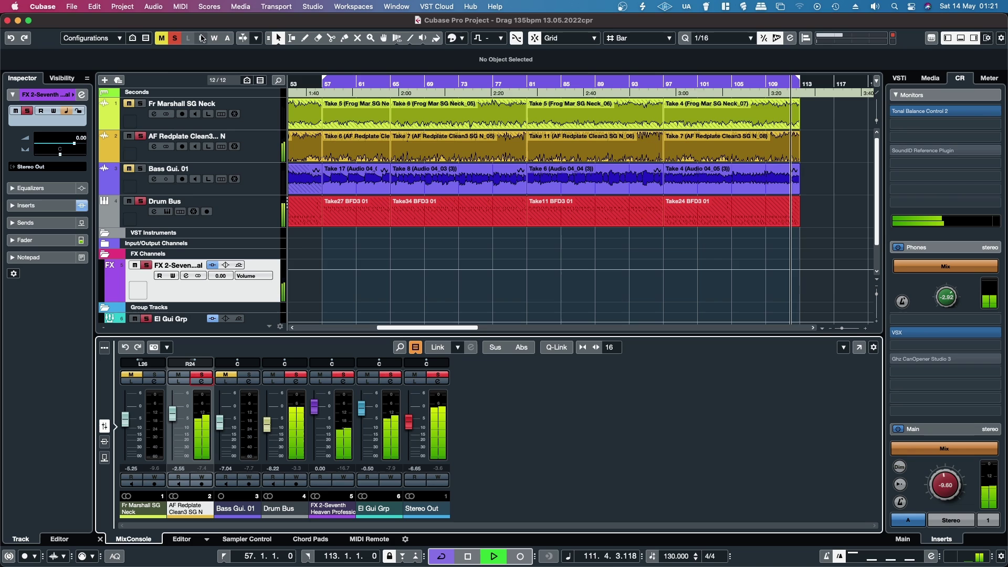
pyautogui.click(415, 370)
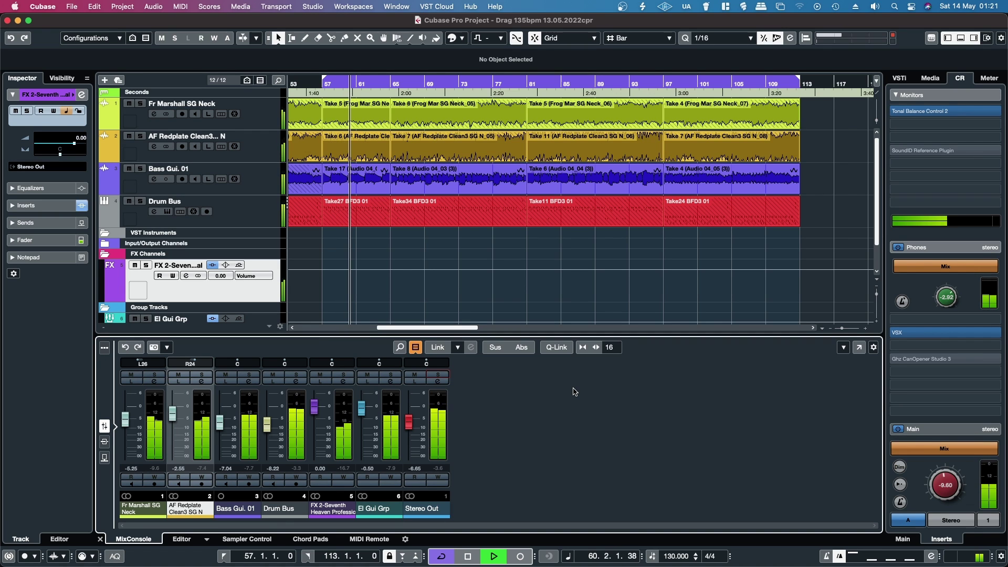
# Open the MixConsole in its own window and examine the channel latency overview of AF Redplate Clean3 SG N.
pyautogui.click(858, 347)
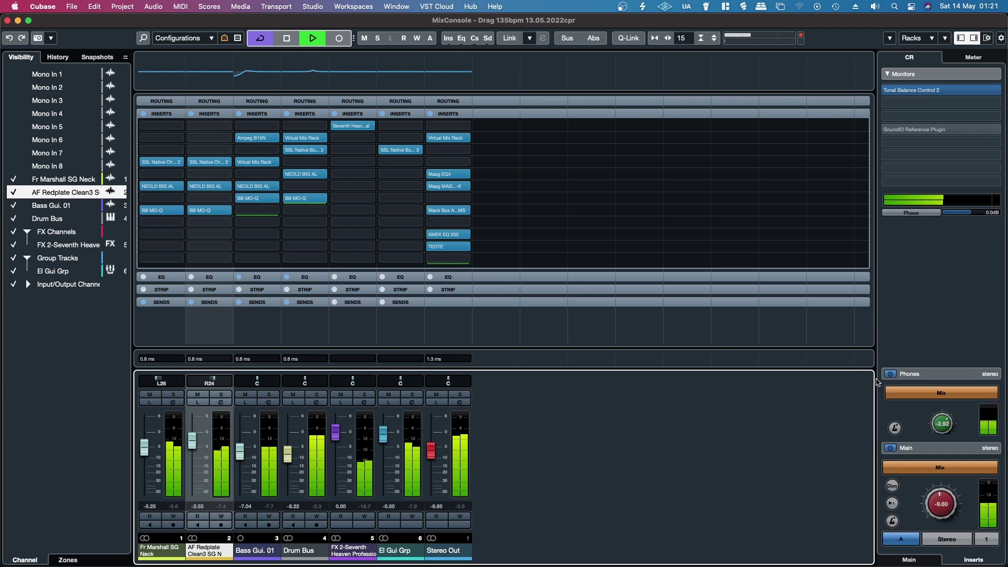
pyautogui.click(181, 360)
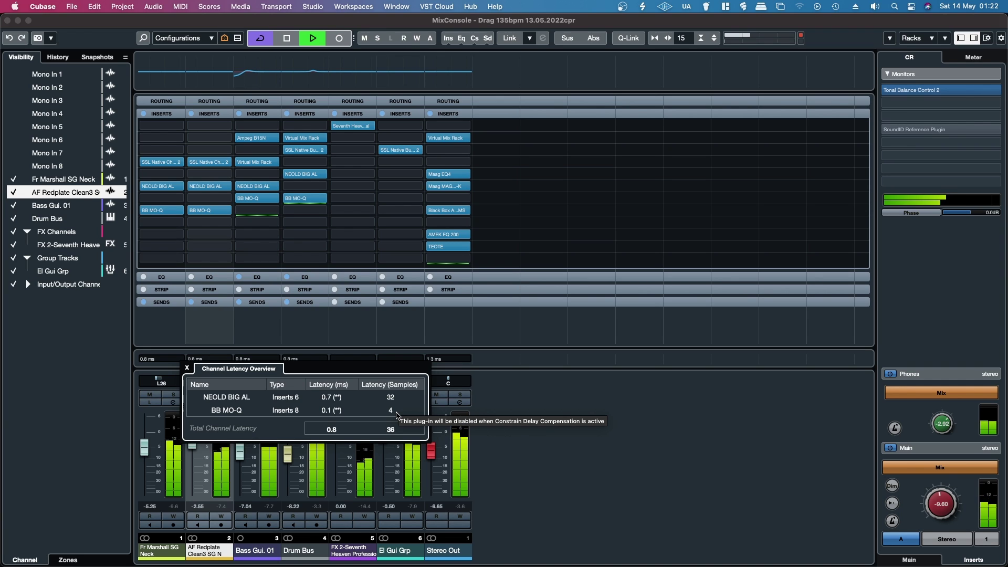
pyautogui.click(542, 444)
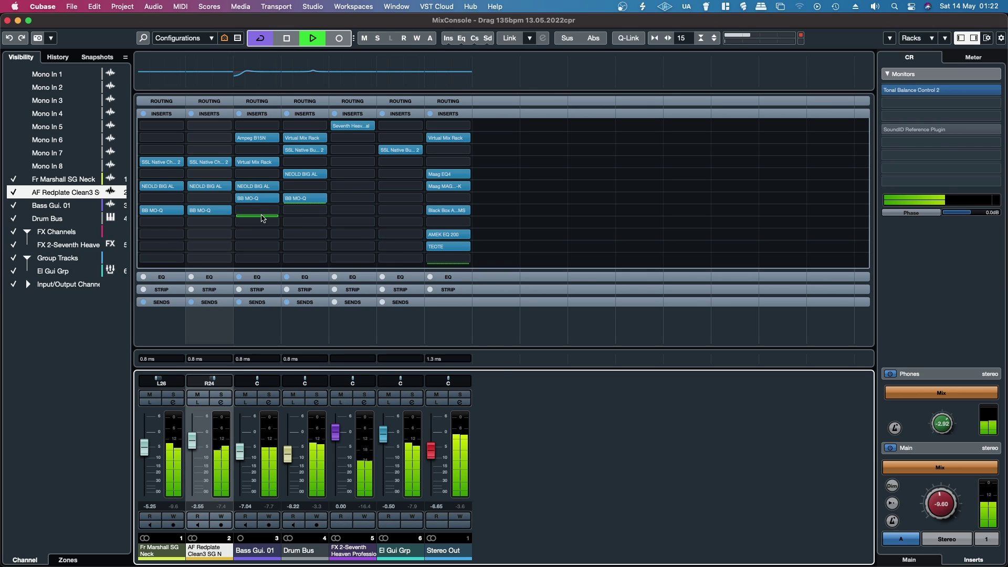
# Move BB MO-Q to insert slot 8 on Bass Gui. 01 and Drum Bus, and the Stereo Out's Black Box plug-in to slot 7.
pyautogui.moveTo(264, 202); pyautogui.dragTo(305, 210)
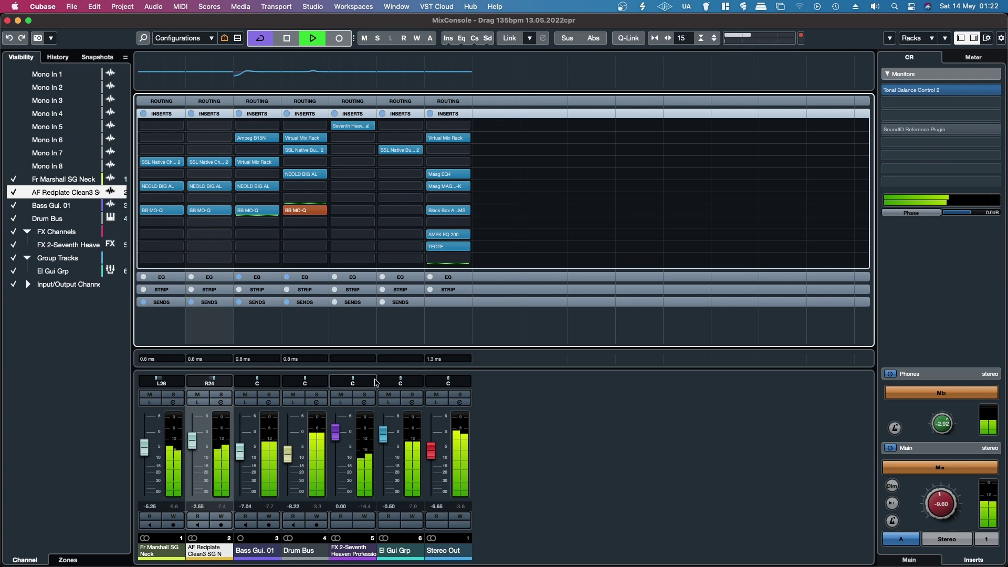
pyautogui.moveTo(308, 207); pyautogui.dragTo(310, 209)
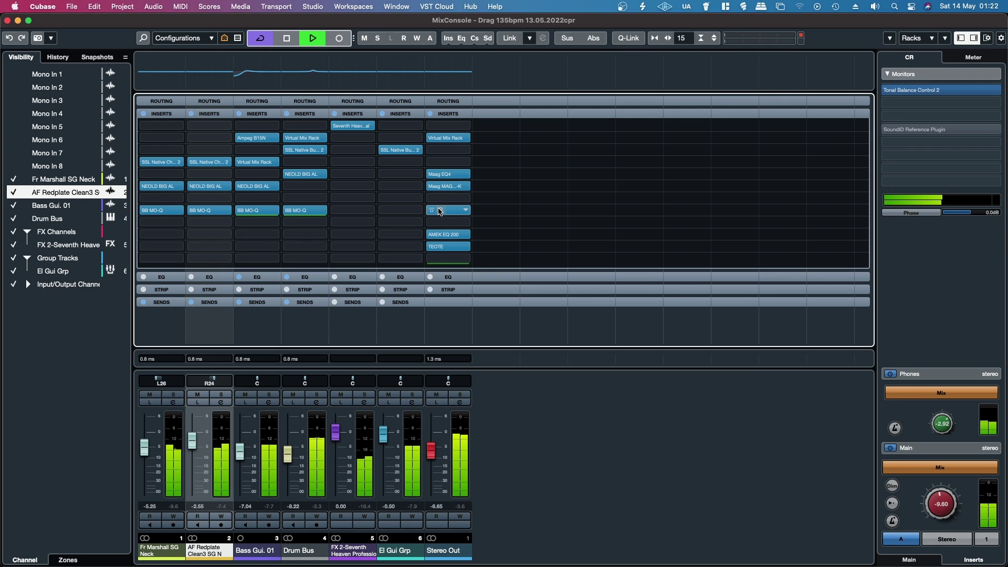
pyautogui.moveTo(445, 211); pyautogui.dragTo(452, 200)
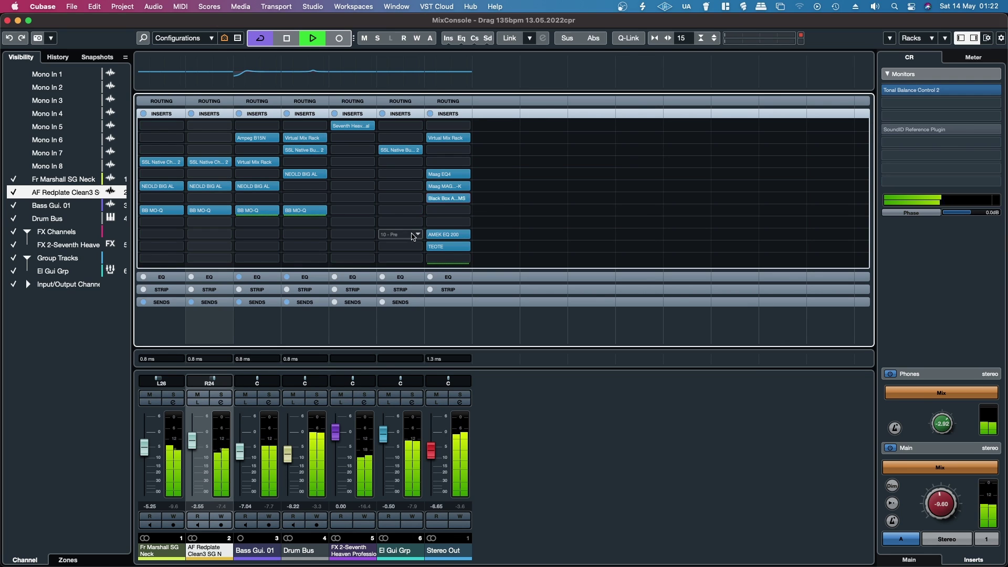
# Link the channels from Fr Marshall SG Neck through Drum Bus in a group named Link 1 that shares only Inserts.
pyautogui.click(161, 550)
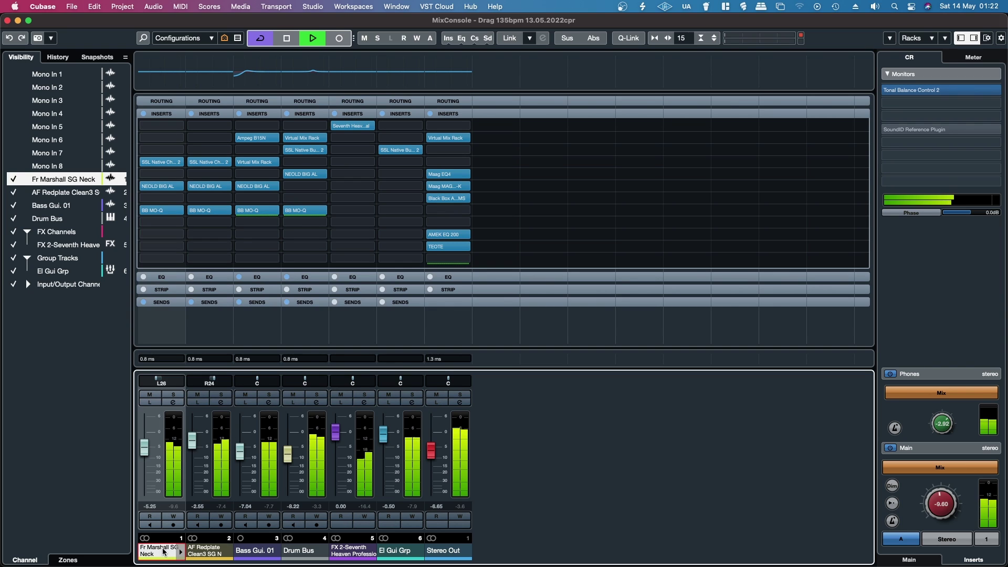
pyautogui.keyDown('shift'); pyautogui.click(306, 553); pyautogui.keyUp('shift')
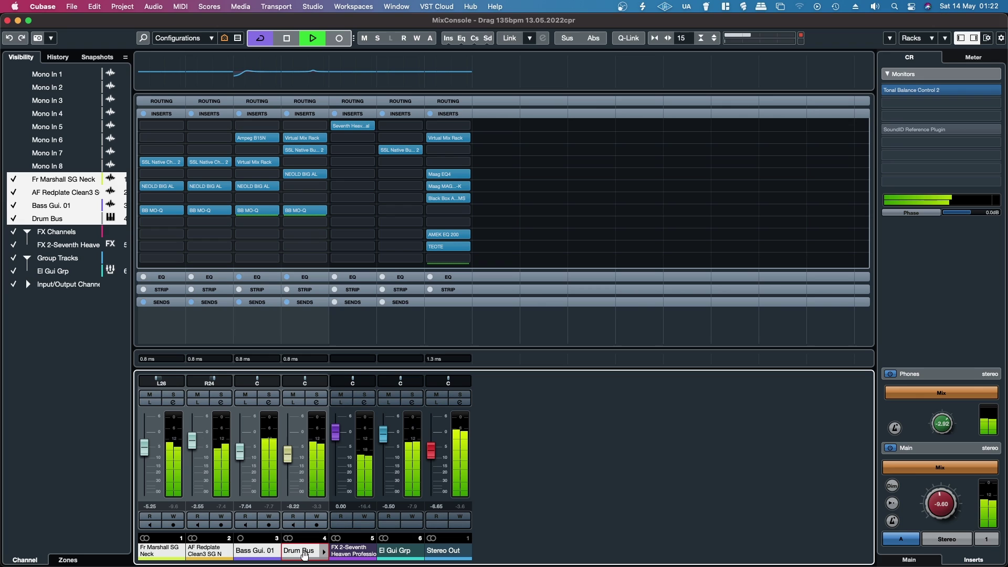
pyautogui.rightClick(305, 553)
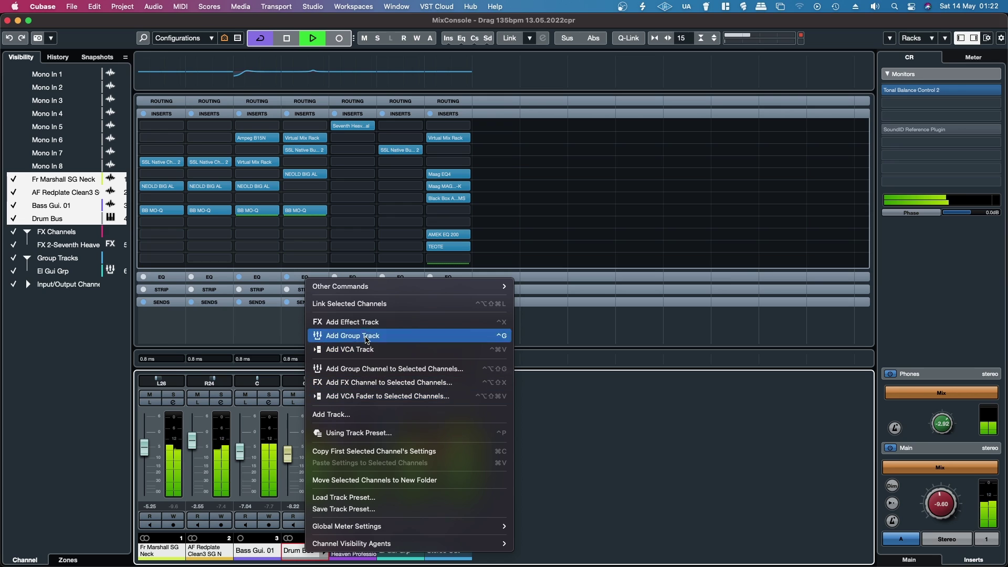
pyautogui.click(357, 304)
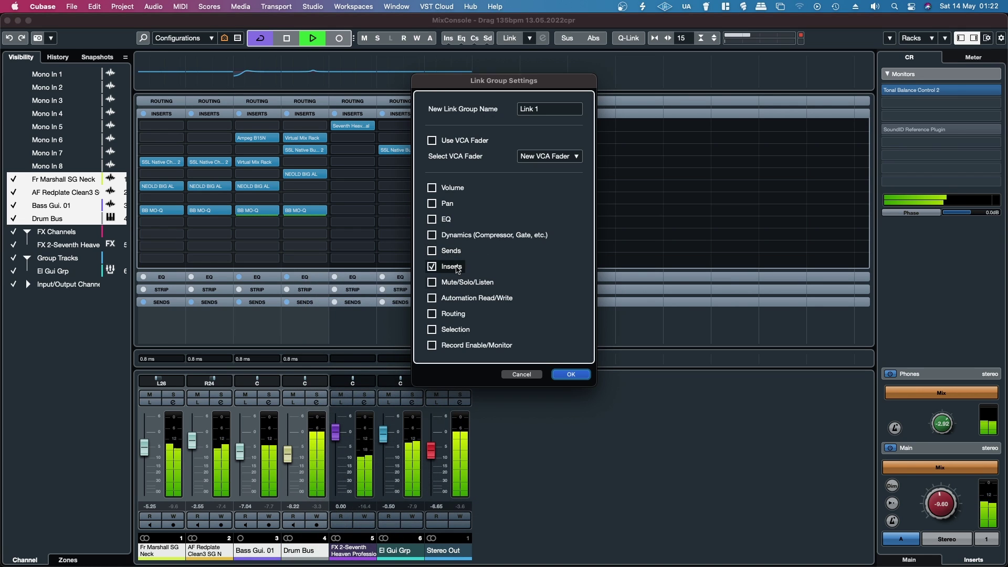
pyautogui.click(573, 374)
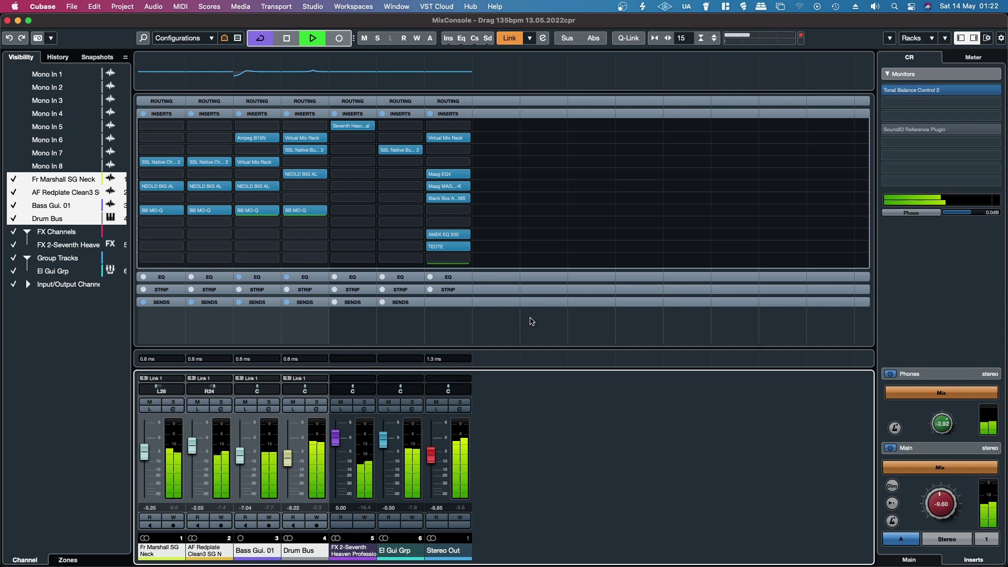
# Compare the full mix with BB MO-Q repeatedly bypassed and active on the four linked channels, leave it active and stop playback.
pyautogui.moveTo(144, 212)
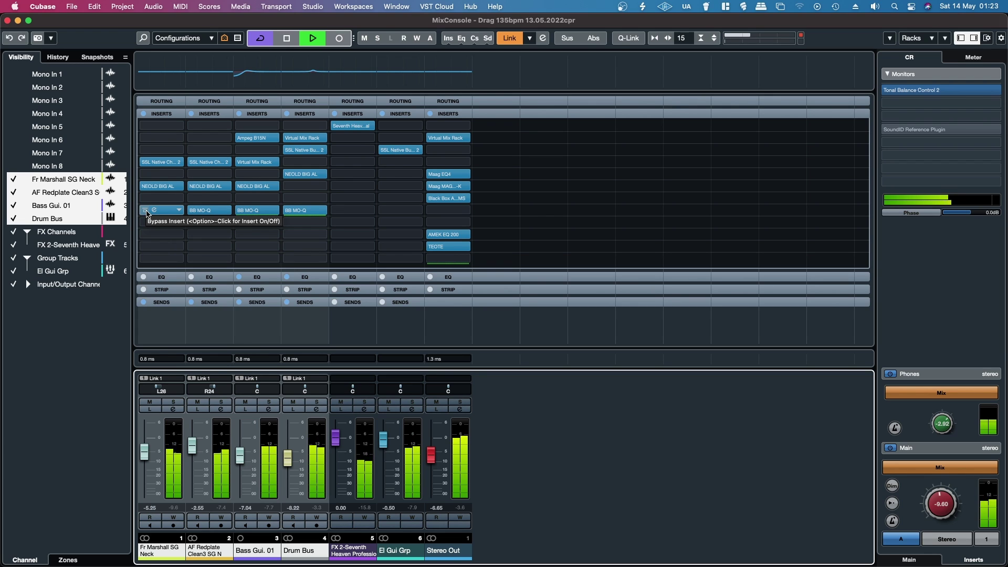
pyautogui.click(146, 210)
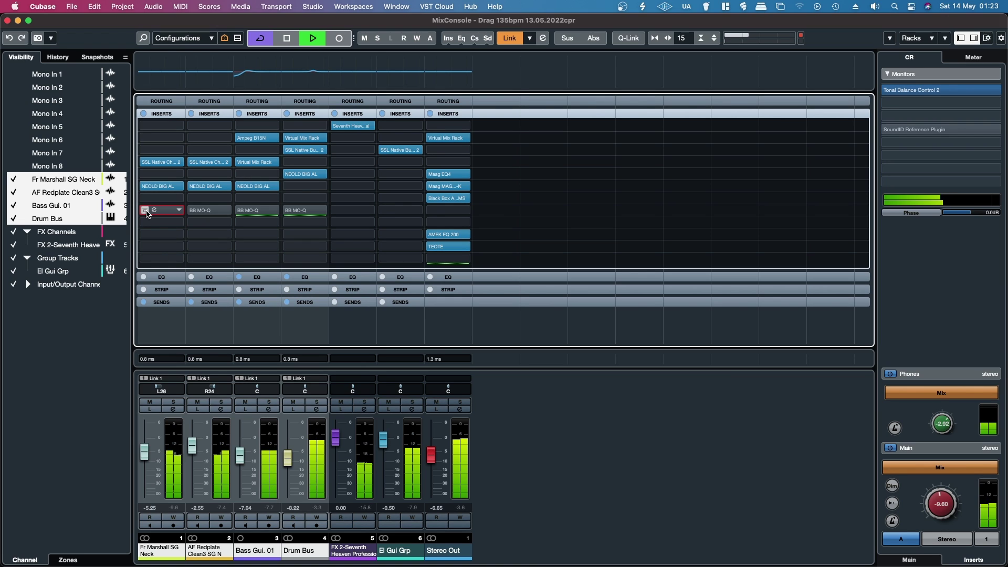
pyautogui.click(146, 211)
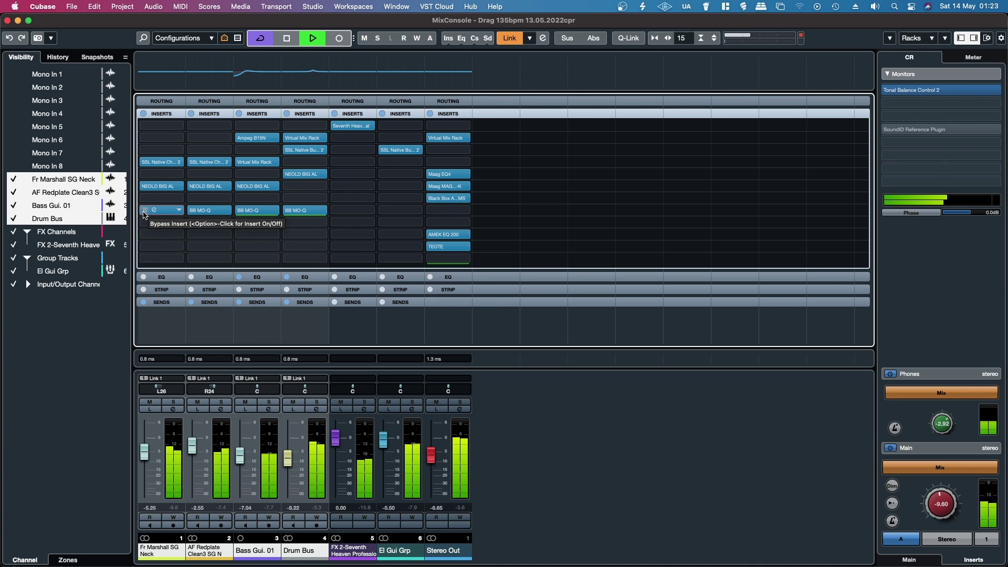
pyautogui.click(143, 210)
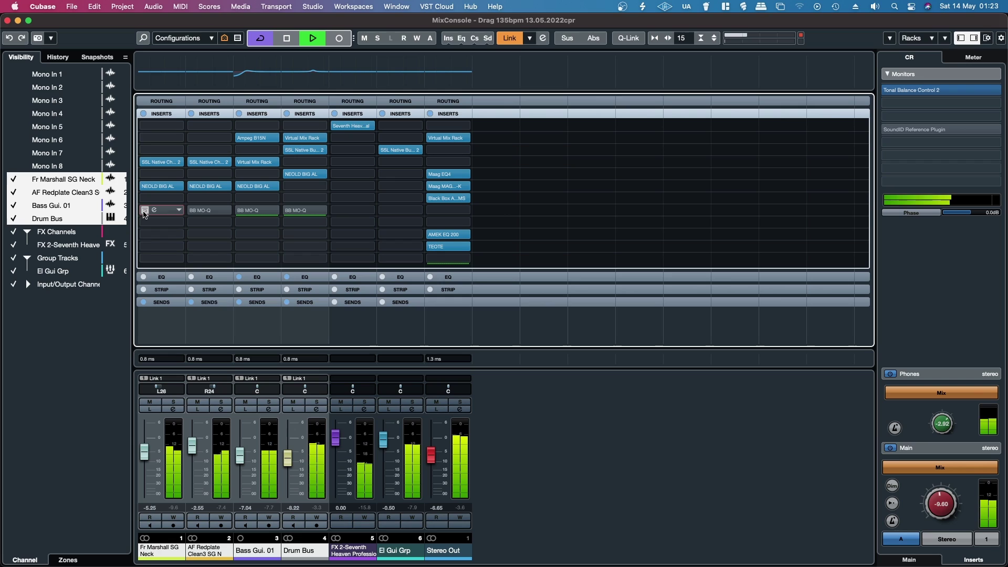
pyautogui.click(143, 211)
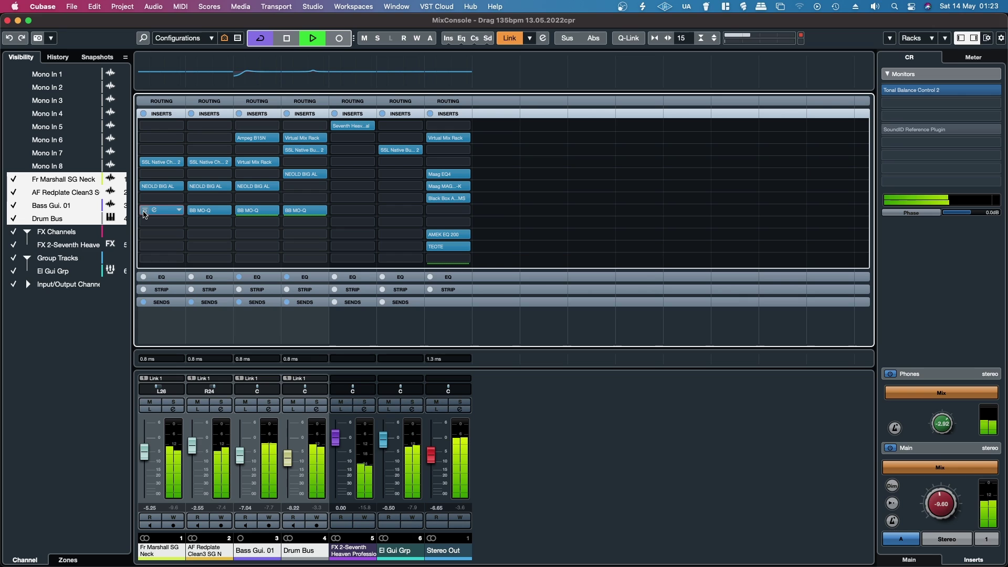
pyautogui.click(143, 210)
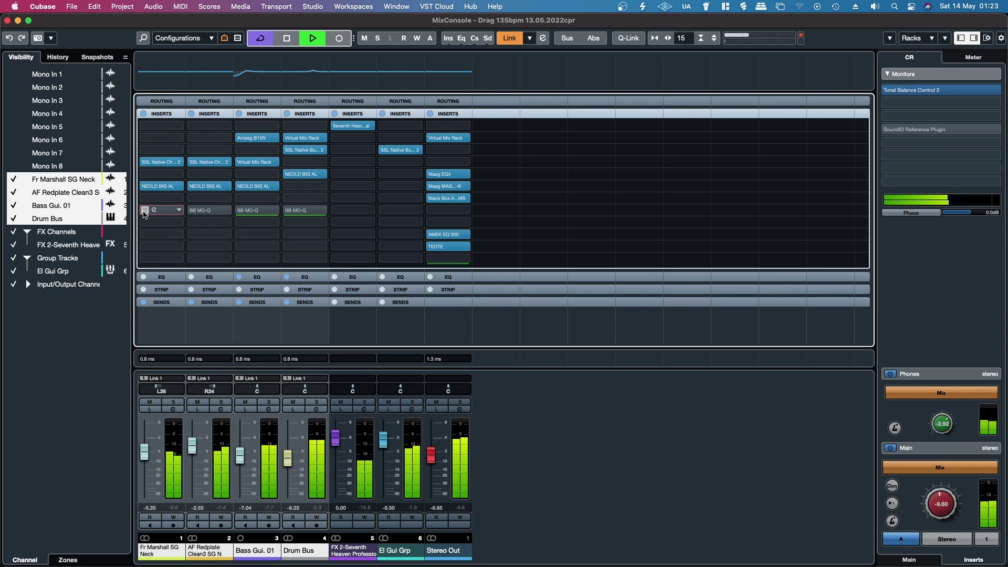
pyautogui.click(144, 211)
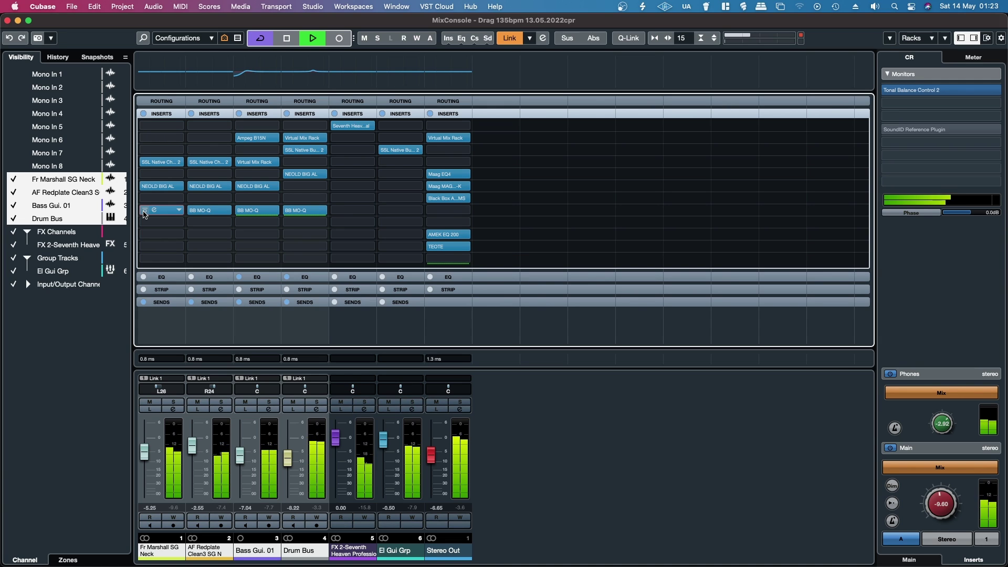
pyautogui.click(144, 210)
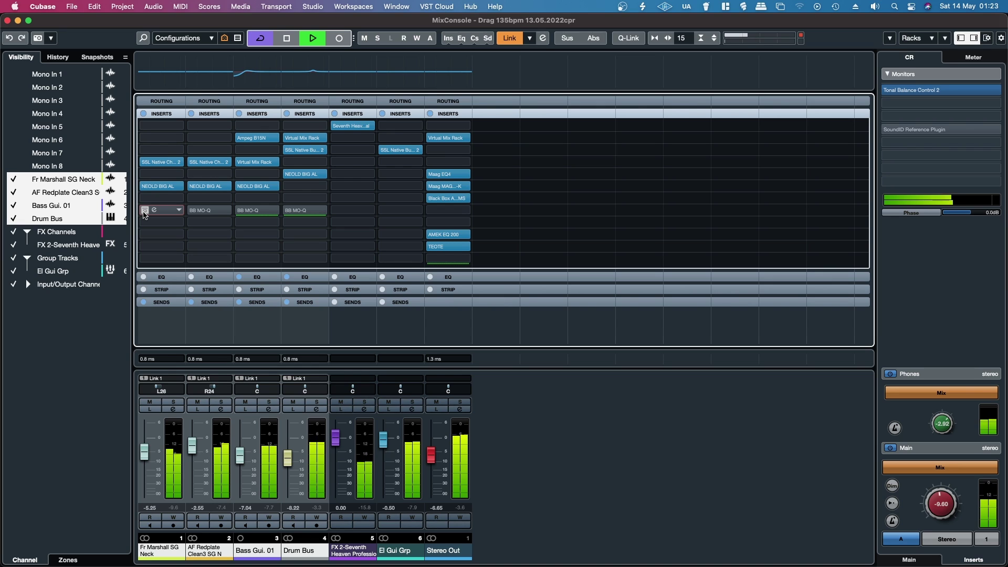
pyautogui.click(145, 210)
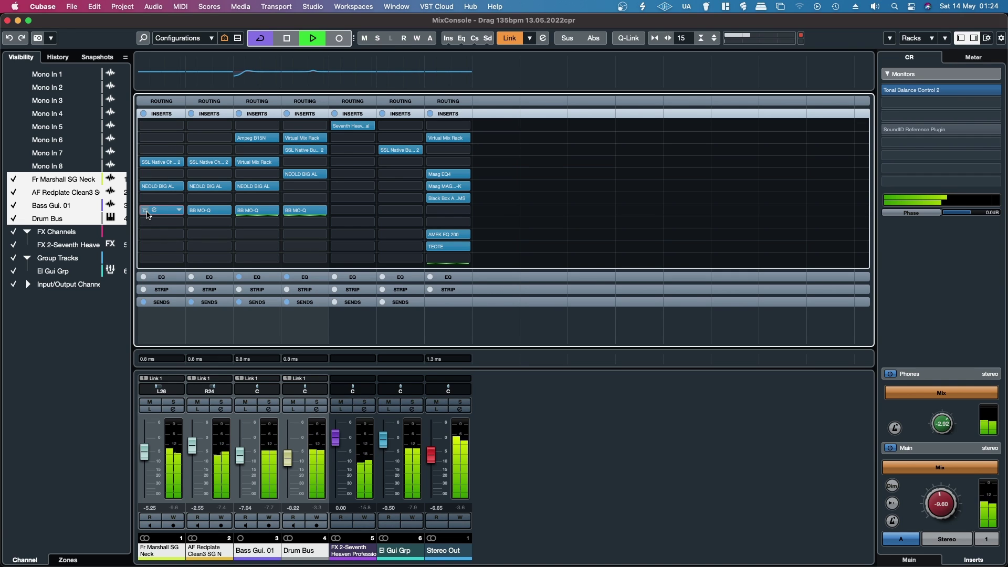
pyautogui.click(147, 212)
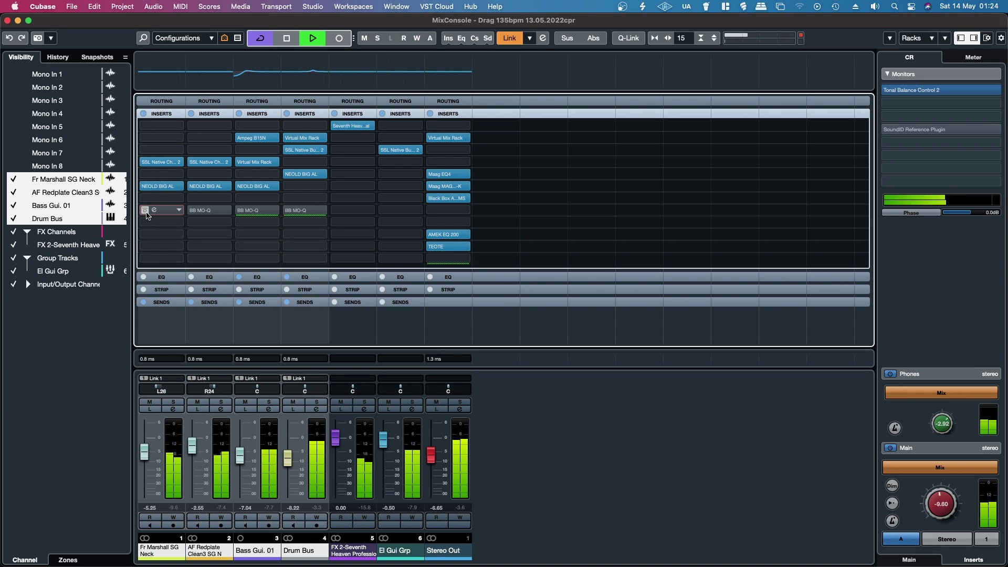
pyautogui.click(146, 212)
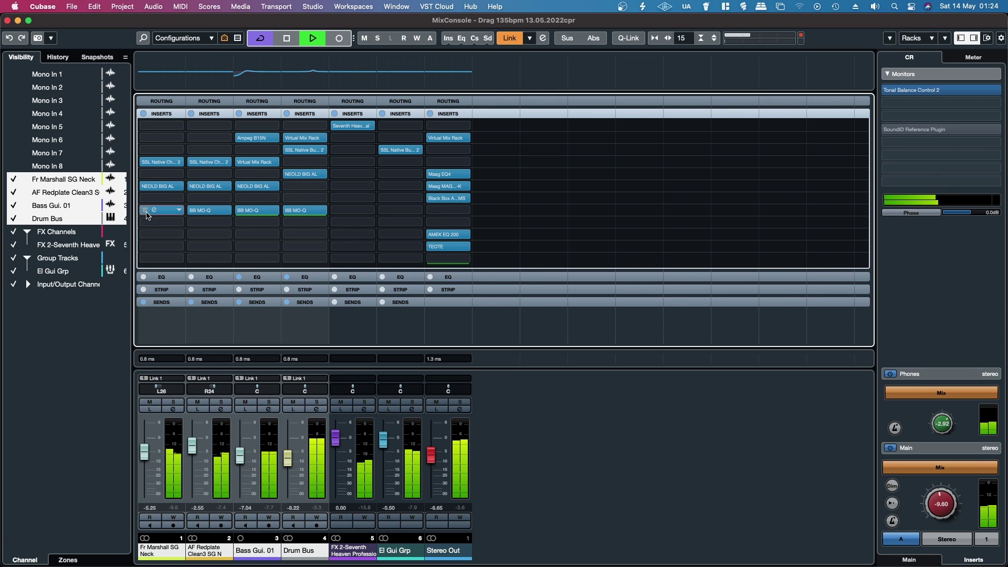
pyautogui.click(146, 213)
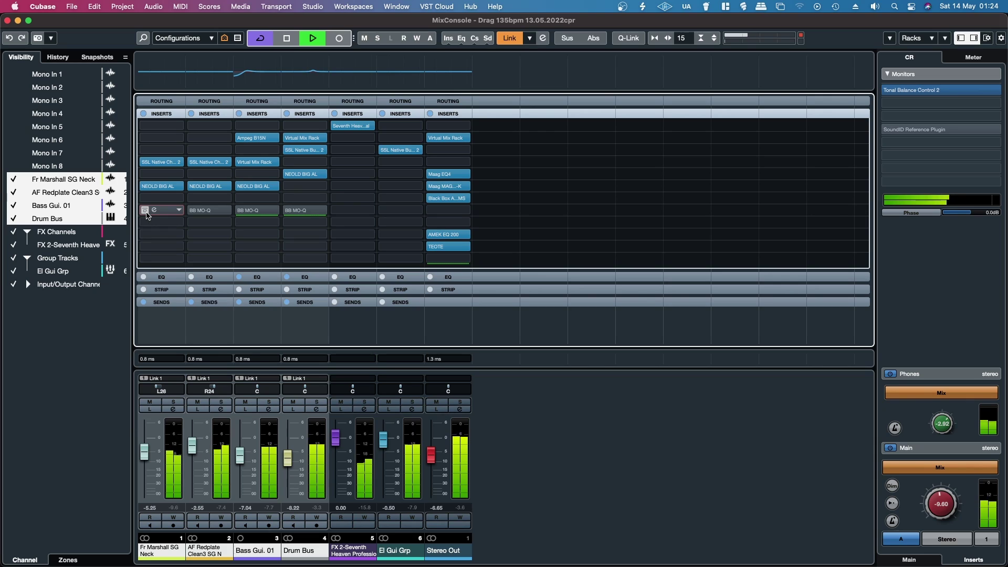
pyautogui.click(146, 212)
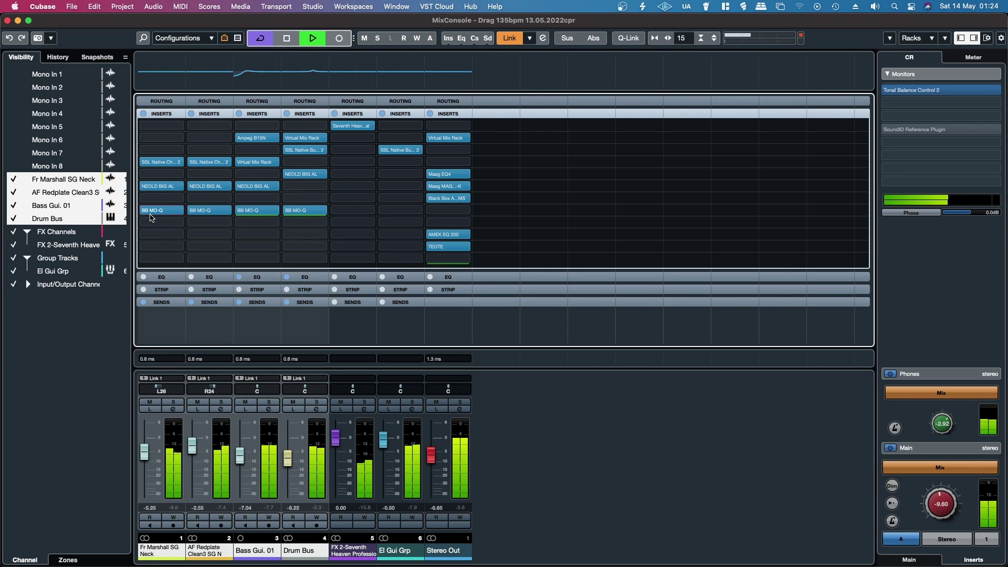
pyautogui.press('space')
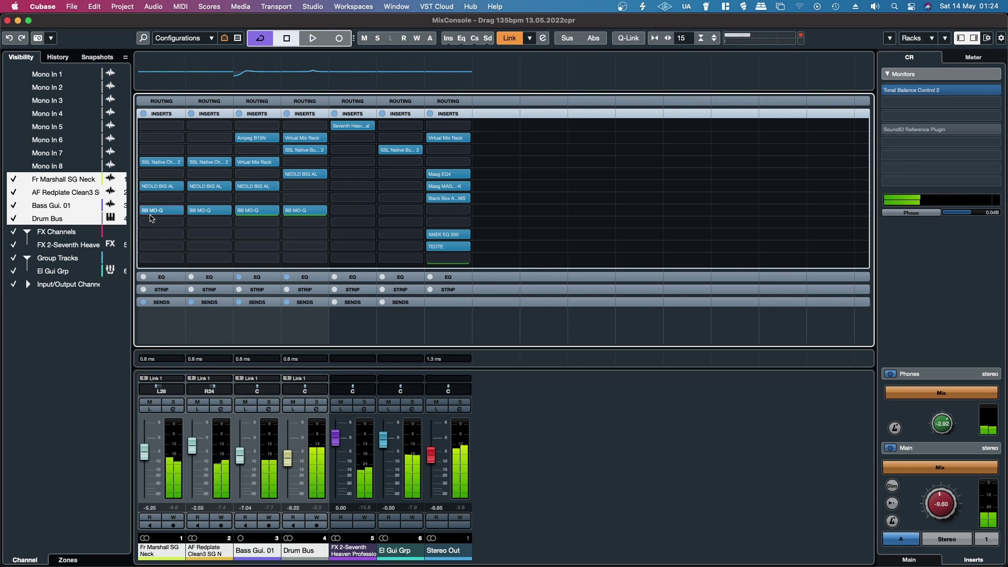
# Open the BB MO-Q editor on Fr Marshall SG Neck and move its window slightly higher over the mixer.
pyautogui.click(153, 211)
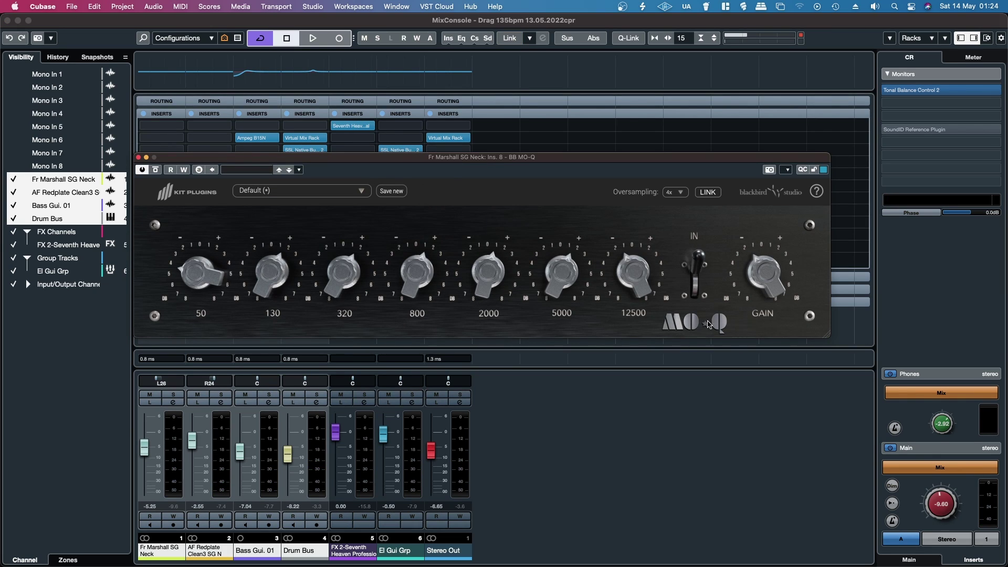
pyautogui.moveTo(521, 270)
pyautogui.moveTo(338, 158); pyautogui.dragTo(353, 136)
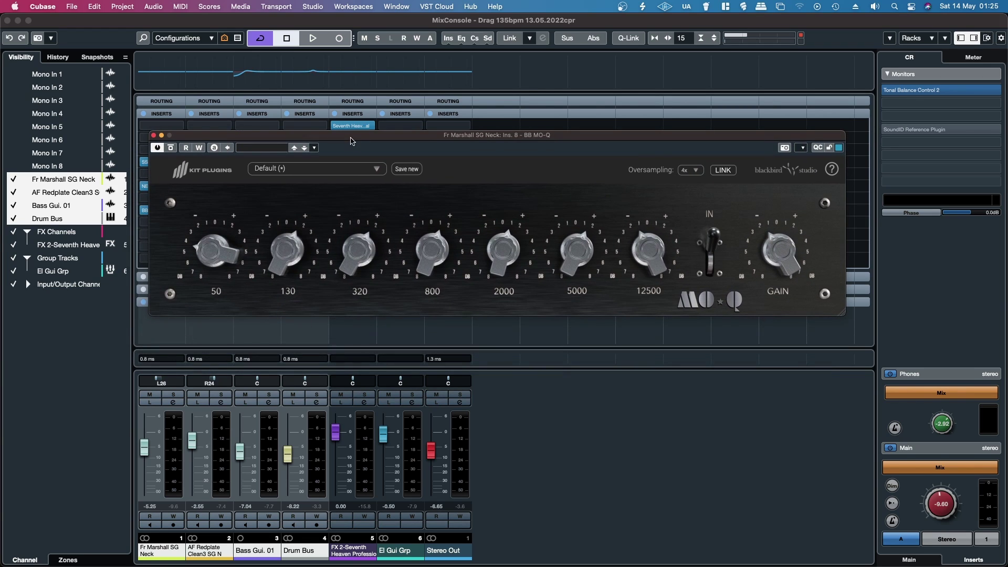